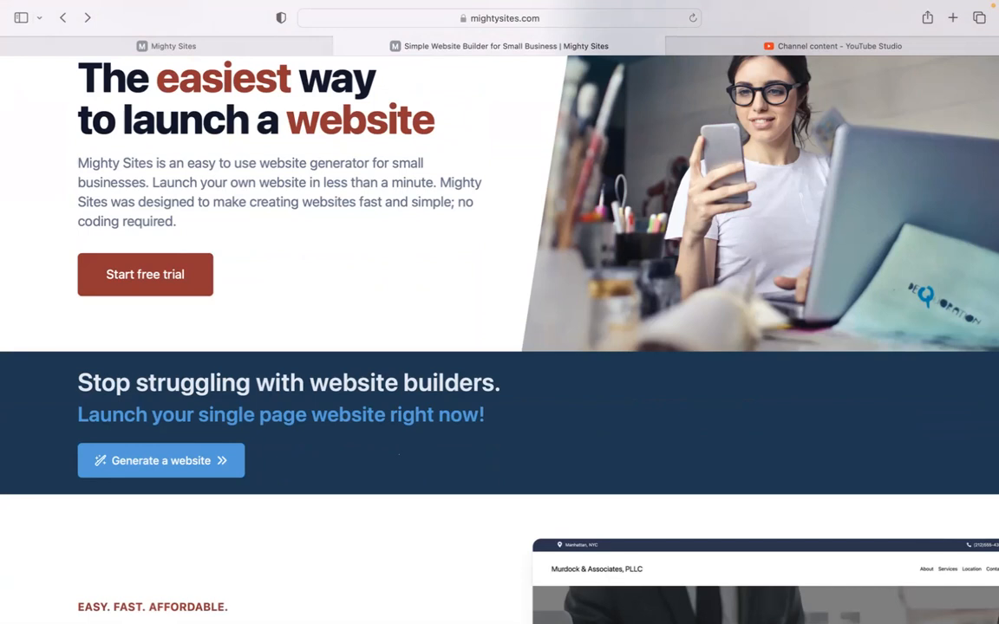
# - Scroll through the mightysites.com homepage, then switch to the Mighty Sites template gallery tab
pyautogui.scroll(-2, 500, 338)
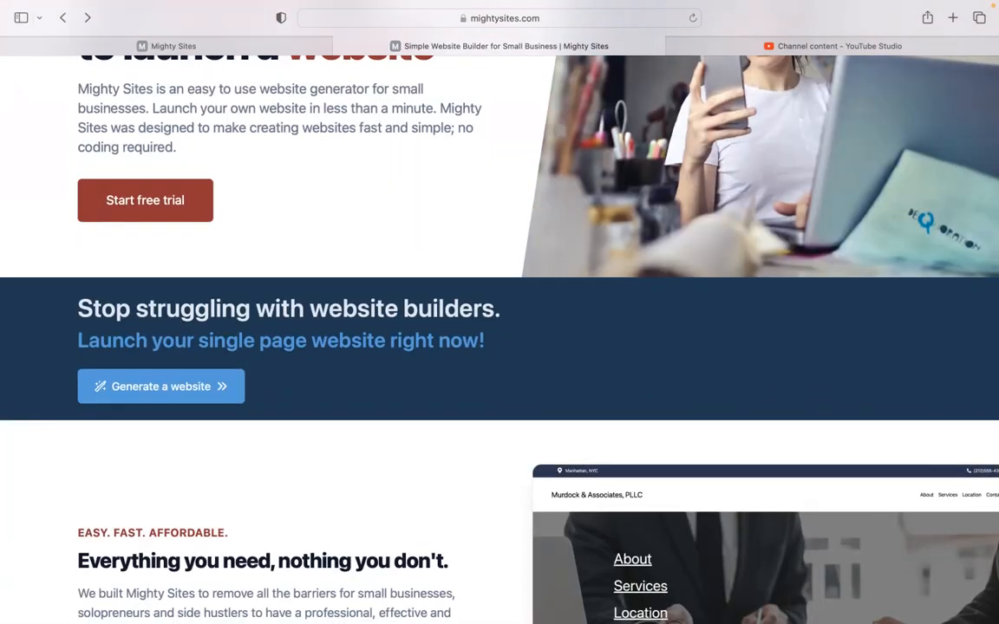
pyautogui.scroll(-1, 499, 338)
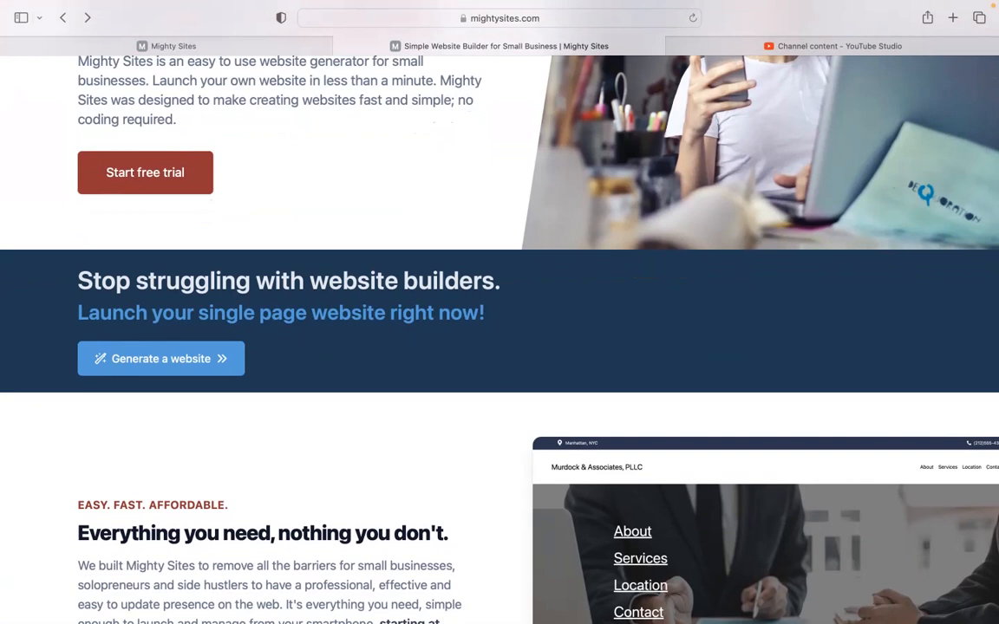
pyautogui.scroll(-5, 499, 338)
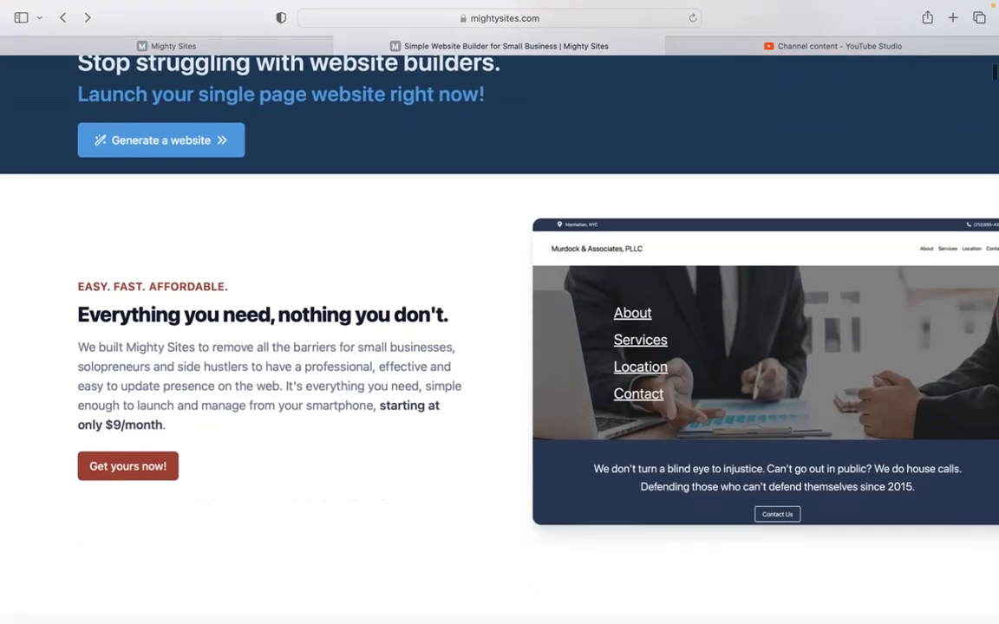
pyautogui.scroll(-2, 500, 338)
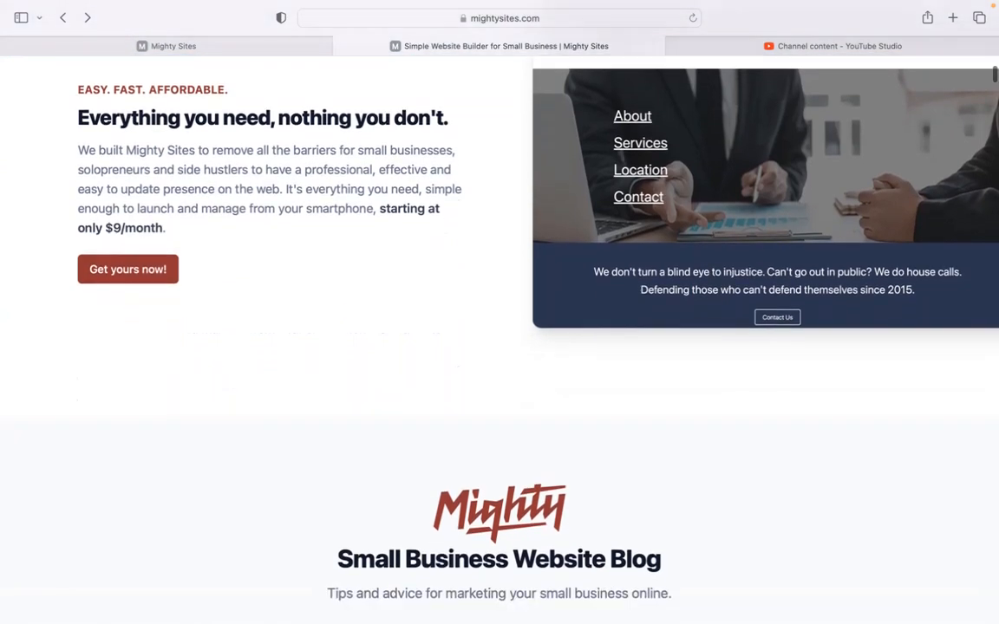
pyautogui.scroll(-1, 500, 338)
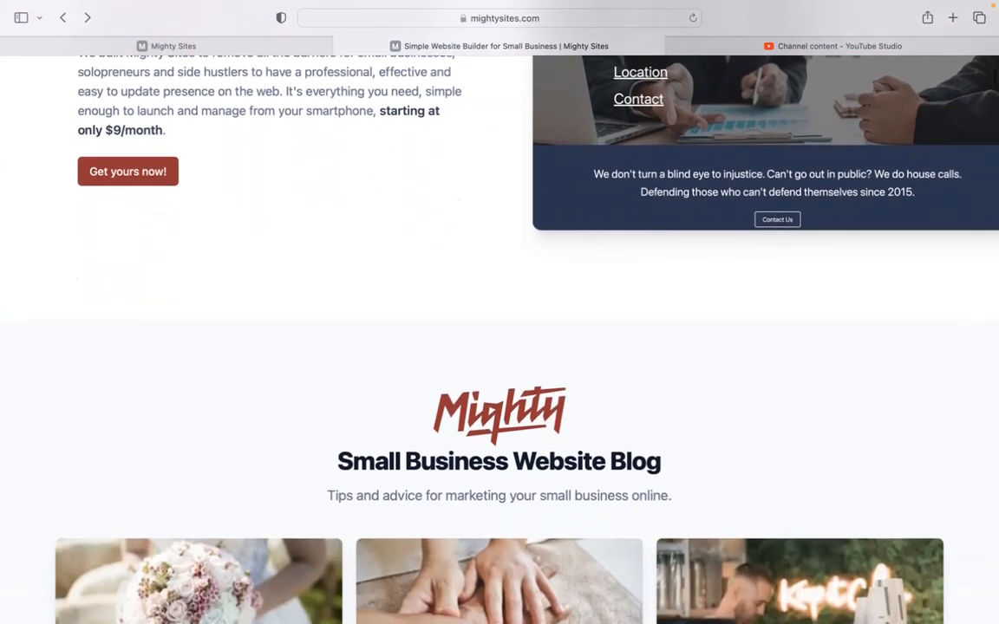
pyautogui.scroll(-3, 500, 338)
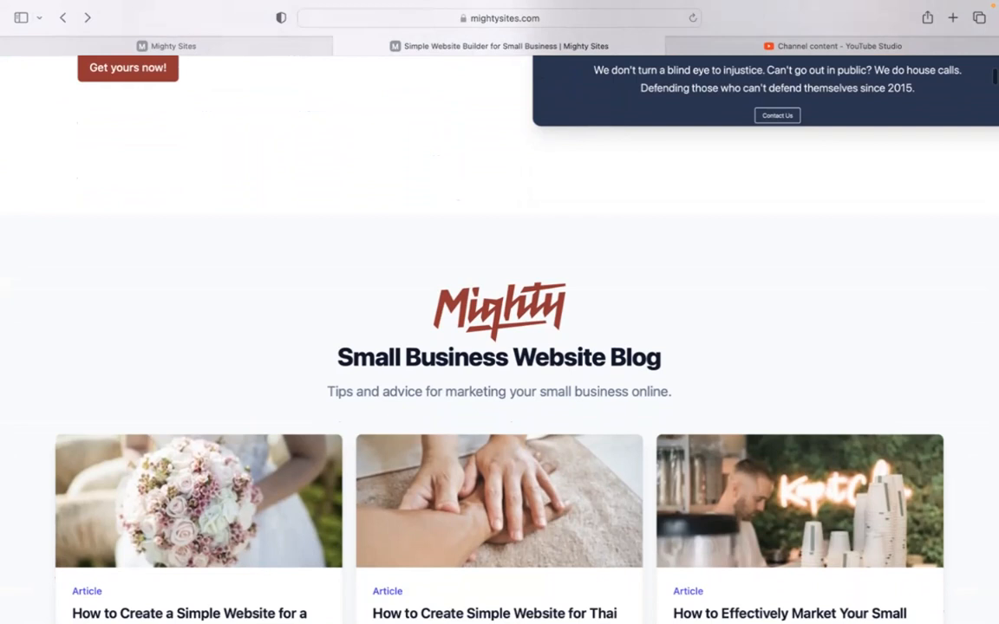
pyautogui.scroll(-8, 499, 338)
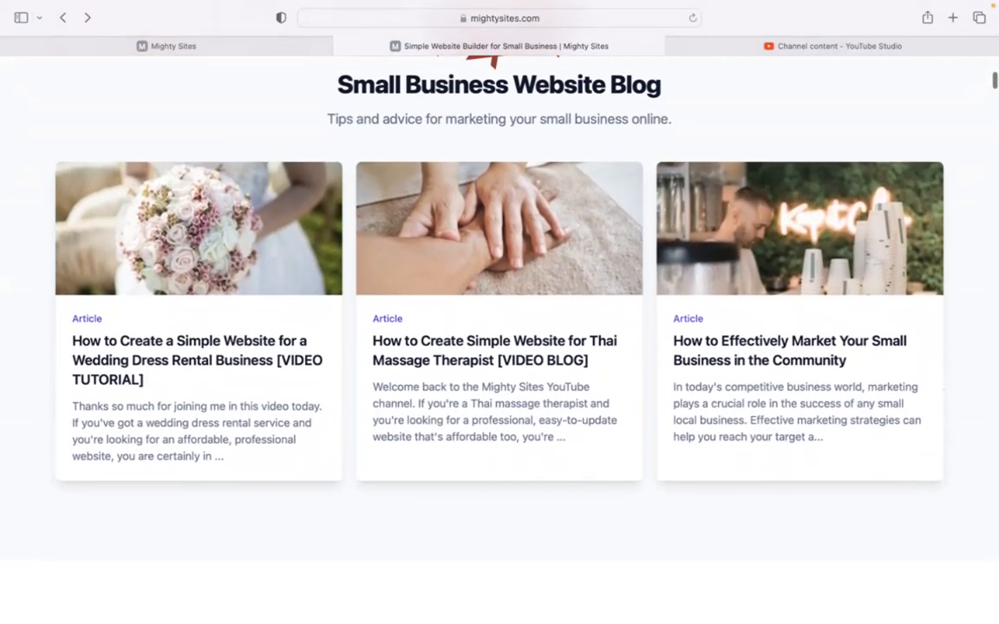
pyautogui.scroll(-8, 499, 338)
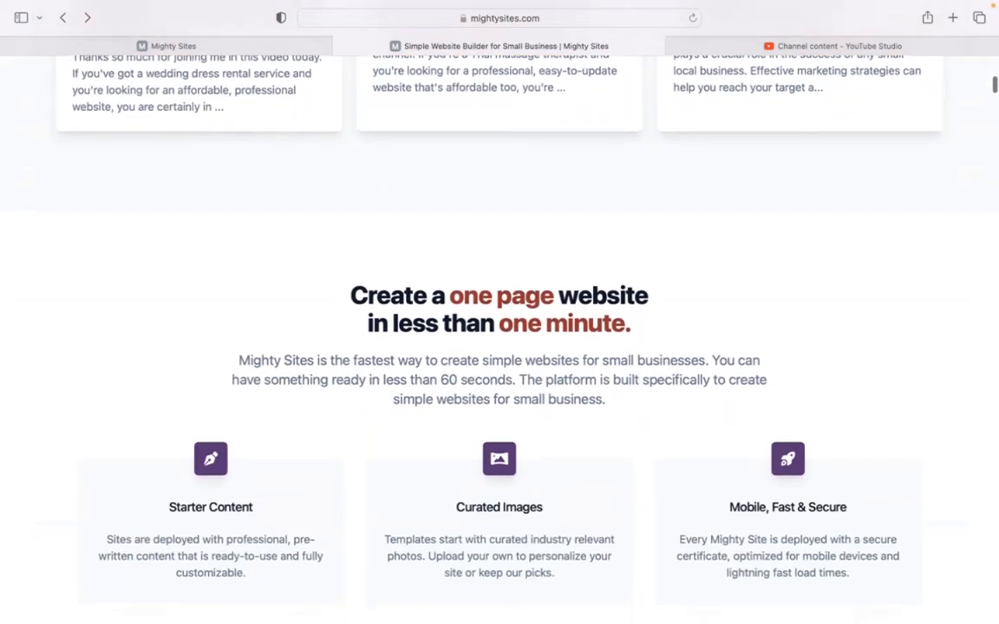
pyautogui.scroll(-3, 413, 76)
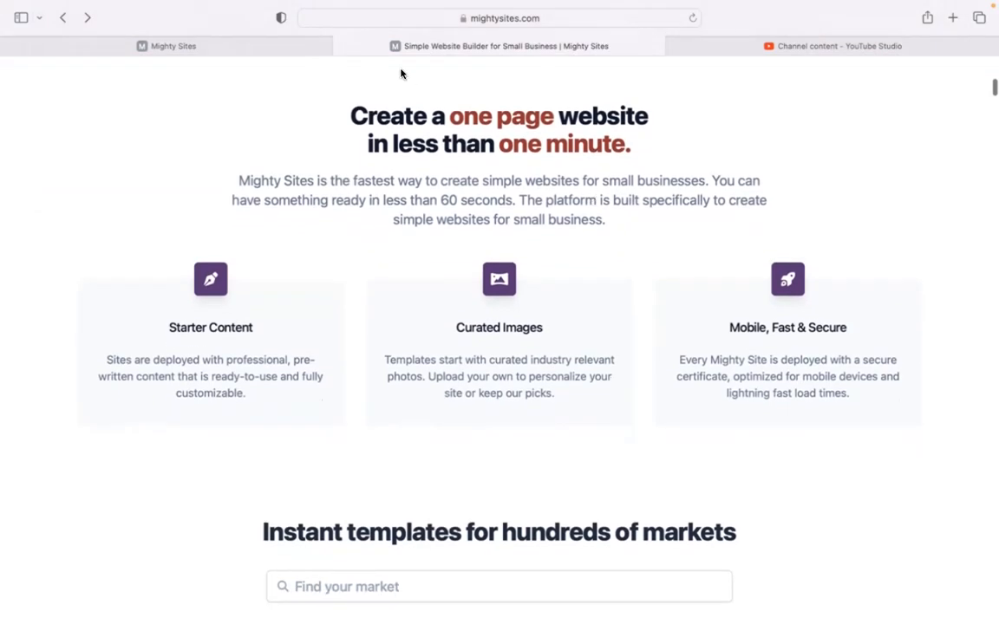
pyautogui.click(272, 49)
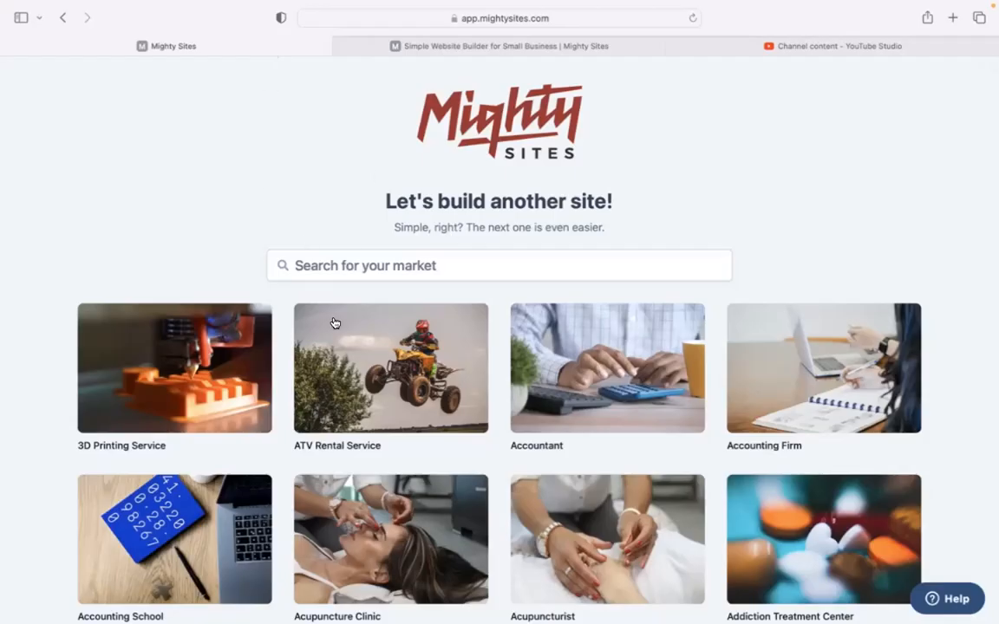
pyautogui.scroll(-5, 211, 230)
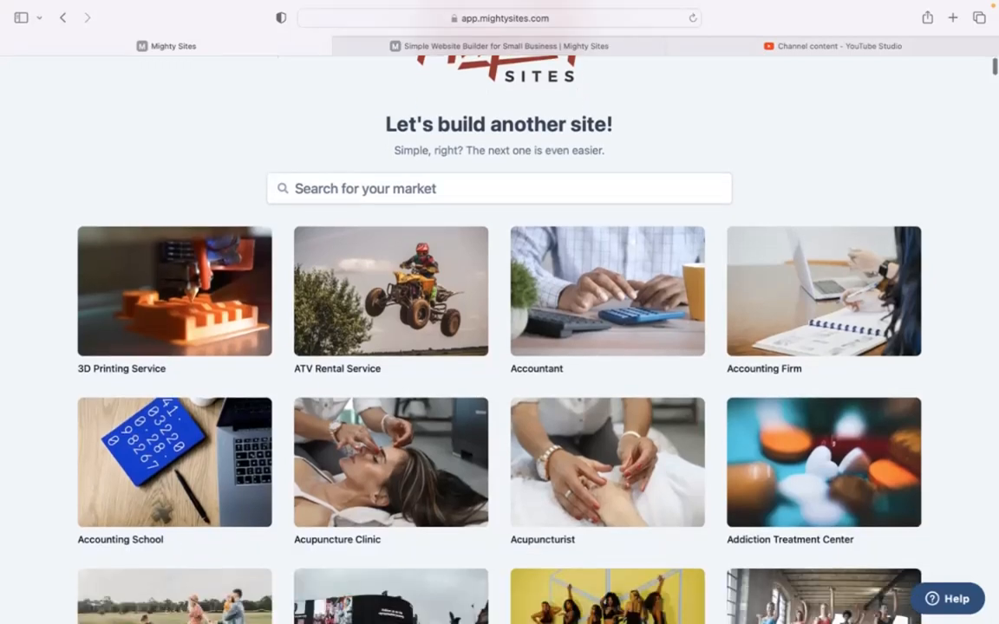
pyautogui.scroll(-6, 499, 330)
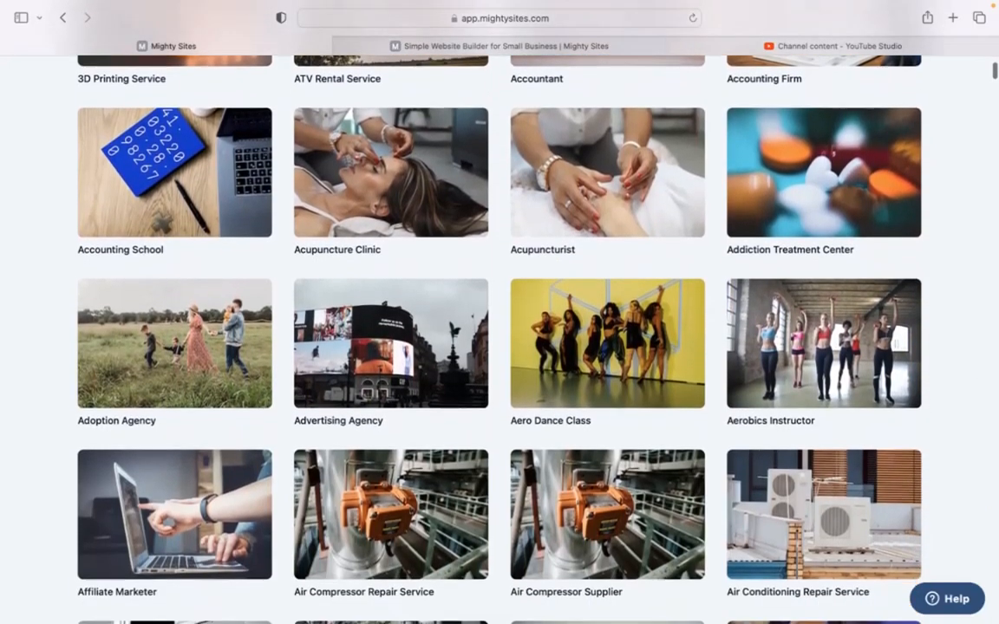
pyautogui.scroll(-6, 499, 329)
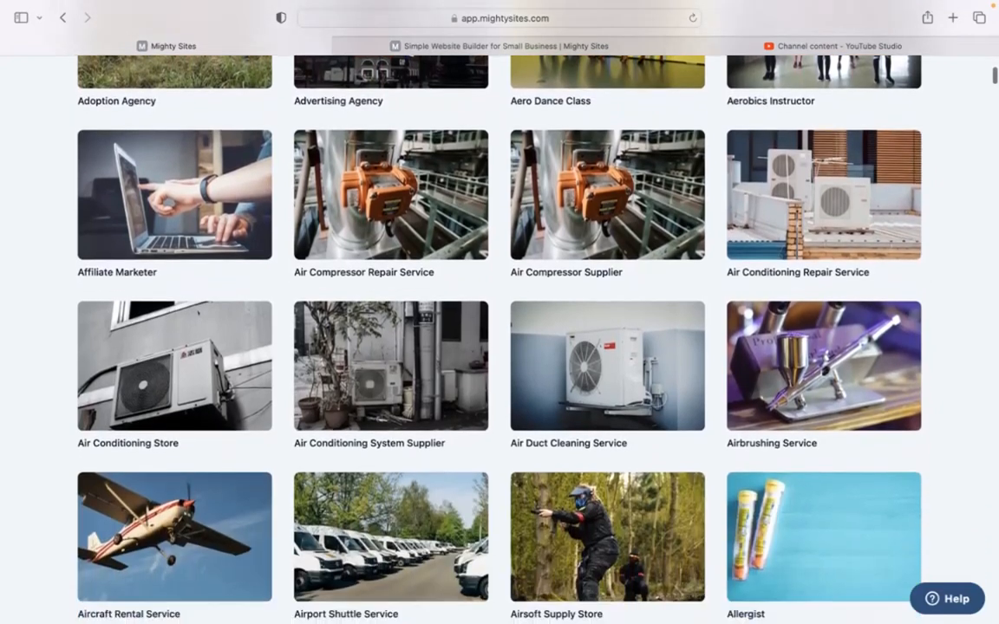
pyautogui.scroll(-5, 500, 329)
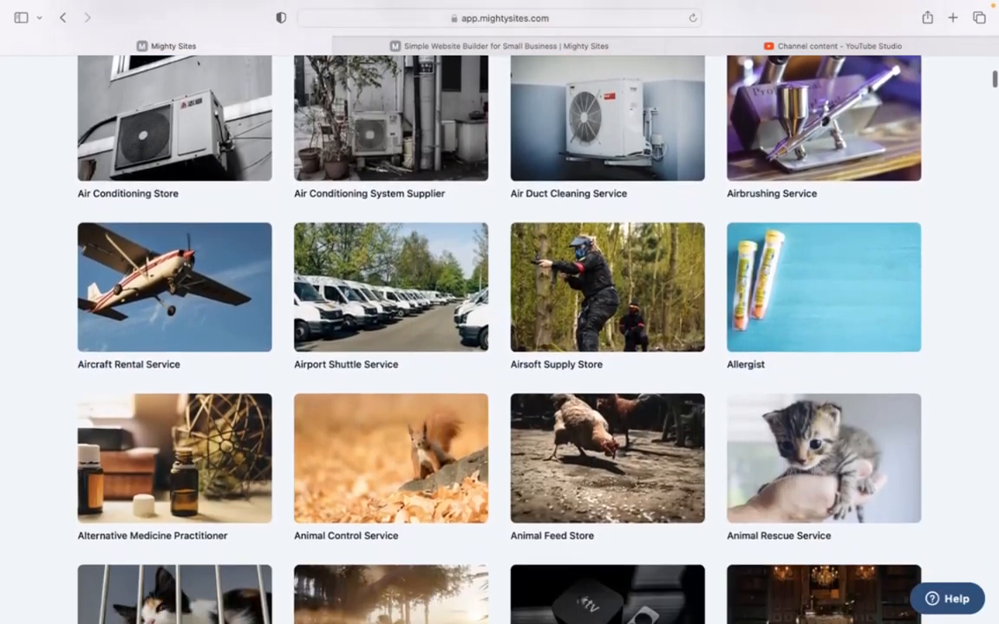
pyautogui.scroll(15, 500, 330)
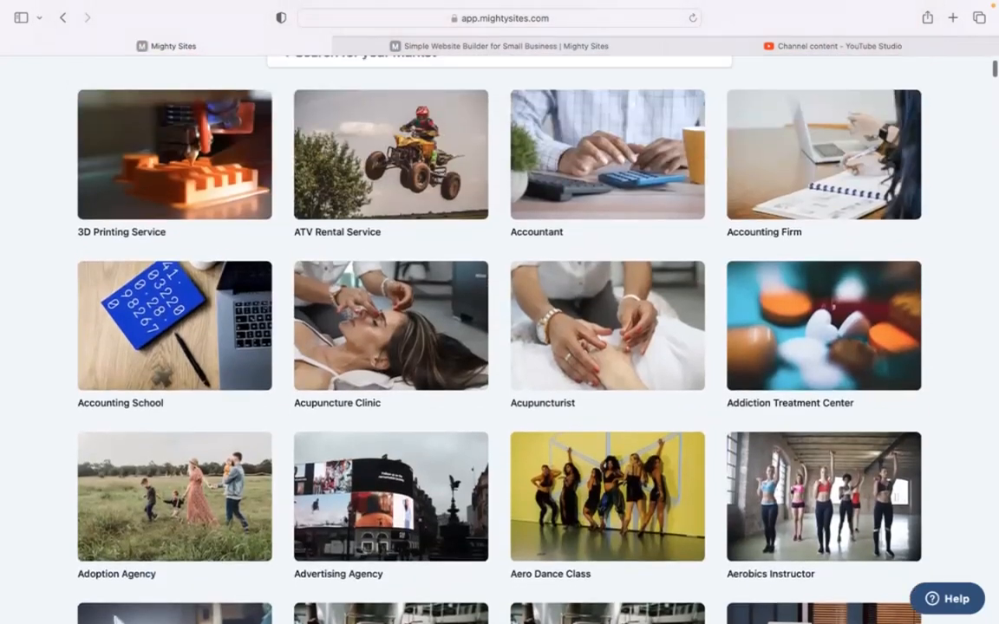
pyautogui.scroll(5, 231, 262)
pyautogui.click(352, 278)
# - Search 'guitar', pick the Guitar Instructor template and enter Melody Mentors as company name
pyautogui.write('guitar')
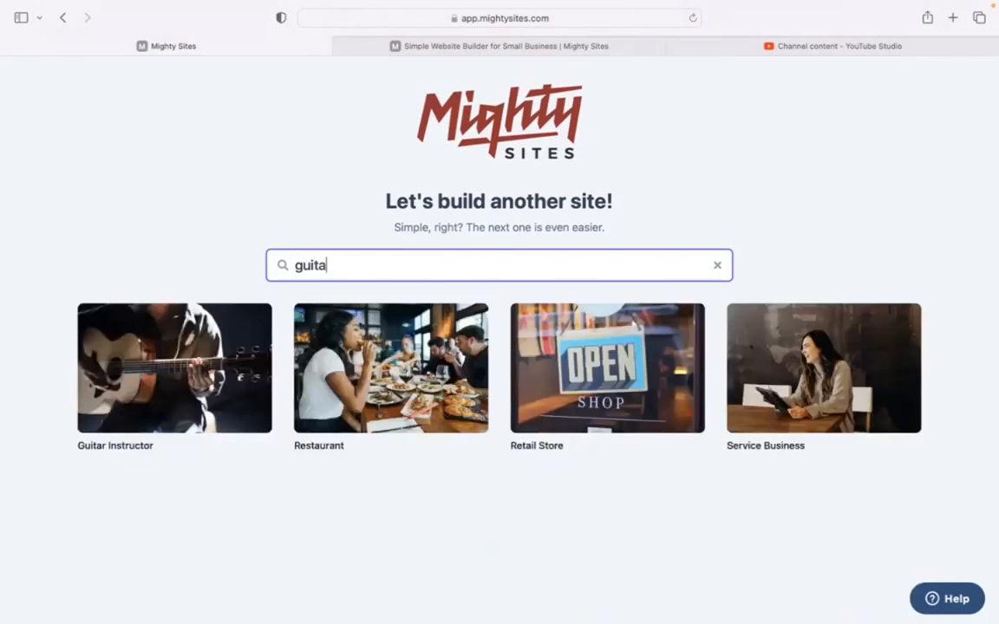
pyautogui.click(173, 348)
pyautogui.write('v')
pyautogui.press('BackSpace')
pyautogui.write('Melody Mentors')
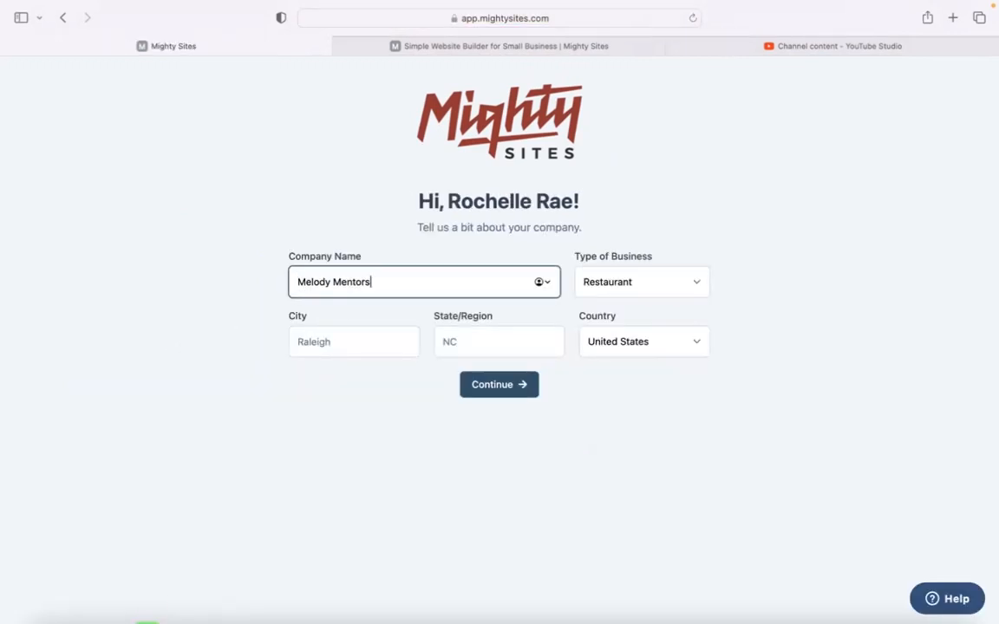
# - Set the location to Denver, Colorado and business type to Service, then continue
pyautogui.click(365, 341)
pyautogui.press('Tab')
pyautogui.click(365, 340)
pyautogui.write('Denver')
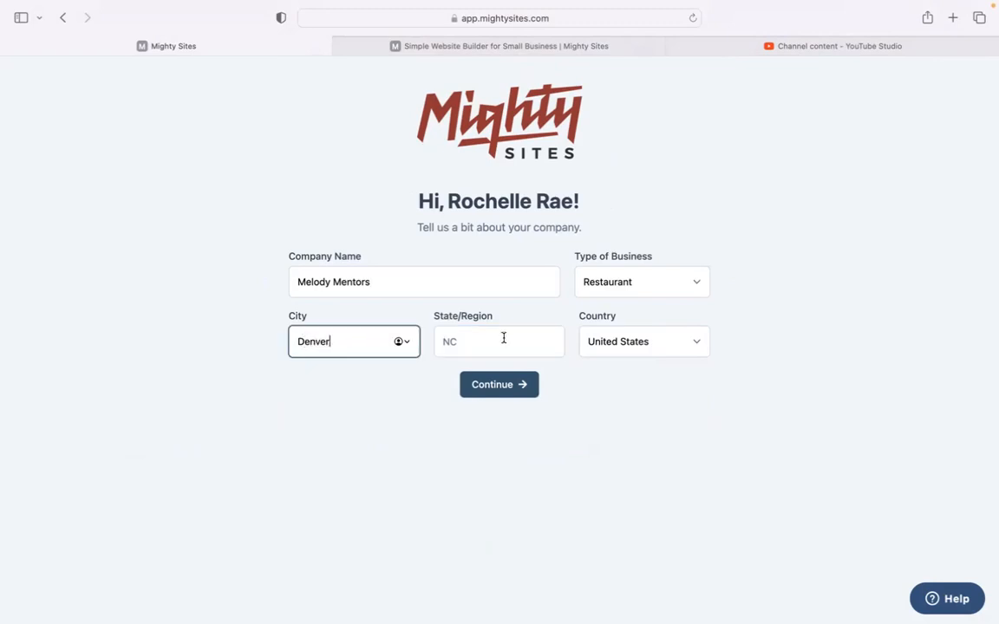
pyautogui.click(502, 340)
pyautogui.write('Colorado')
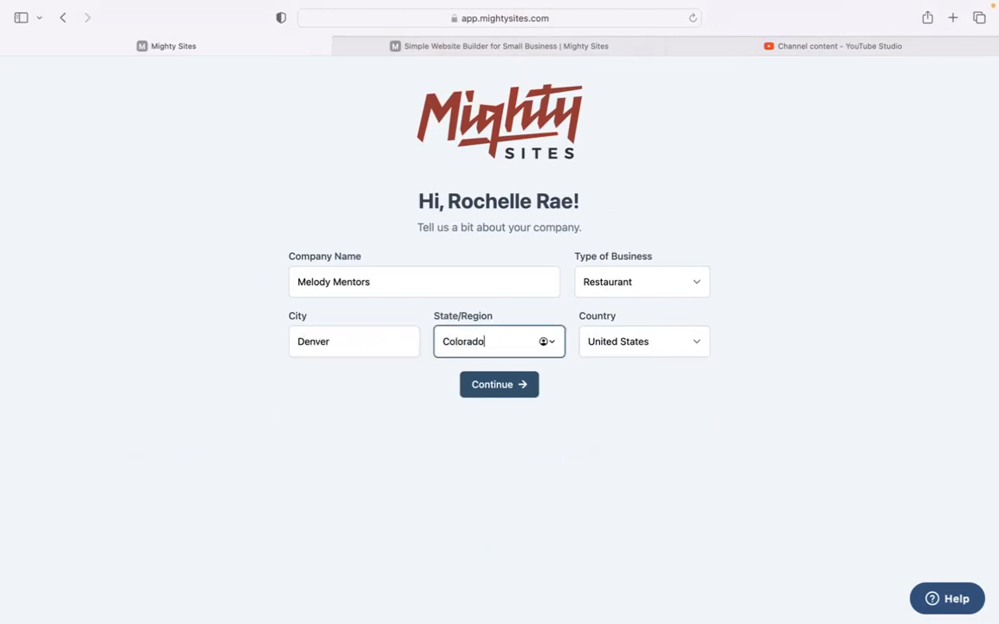
pyautogui.click(626, 281)
pyautogui.click(636, 307)
pyautogui.click(517, 386)
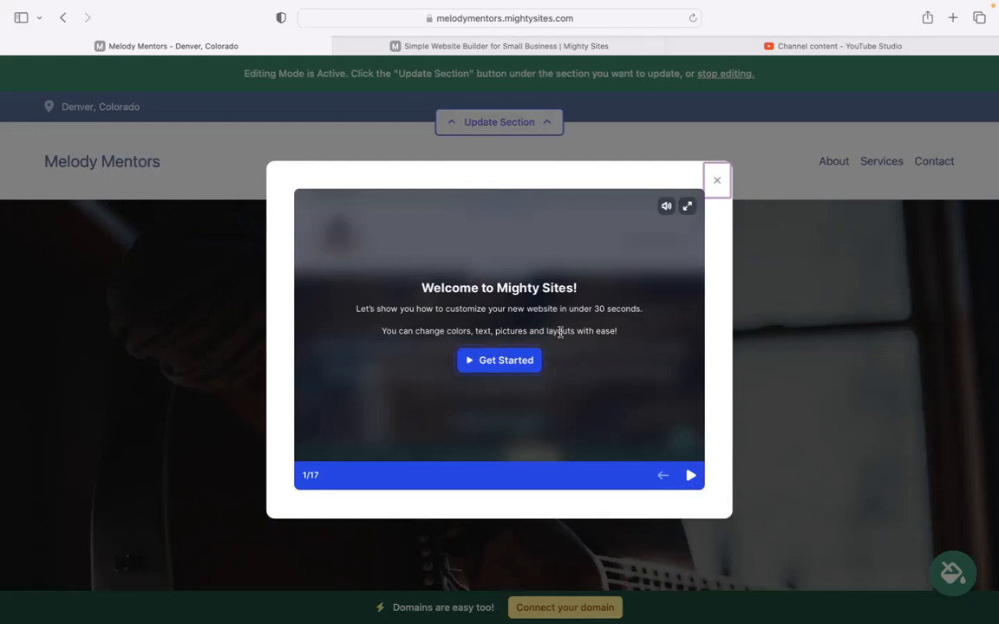
pyautogui.click(719, 184)
pyautogui.scroll(-5, 719, 184)
pyautogui.scroll(-3, 500, 294)
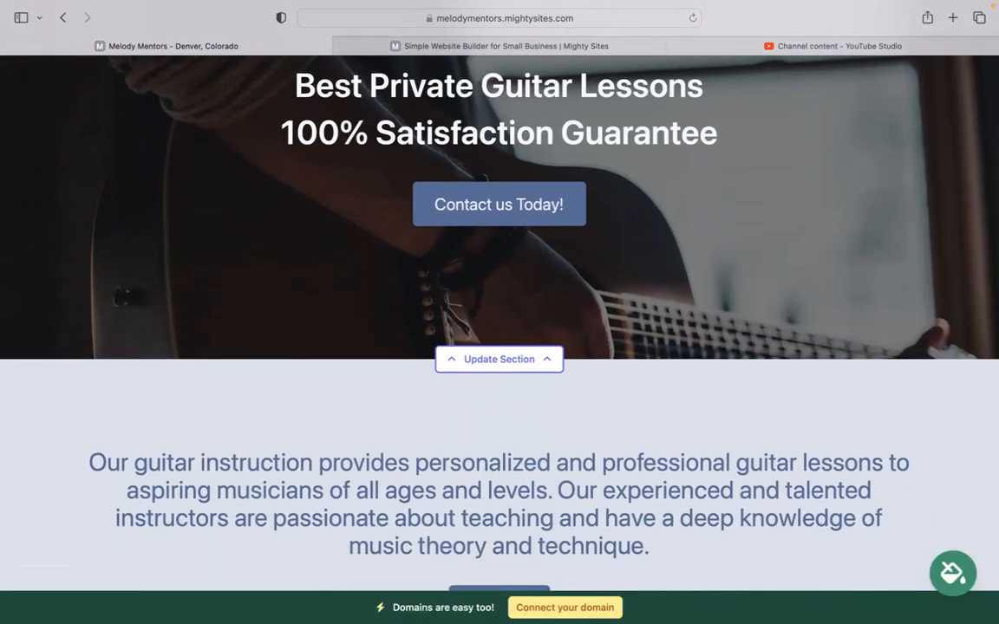
pyautogui.scroll(-5, 500, 330)
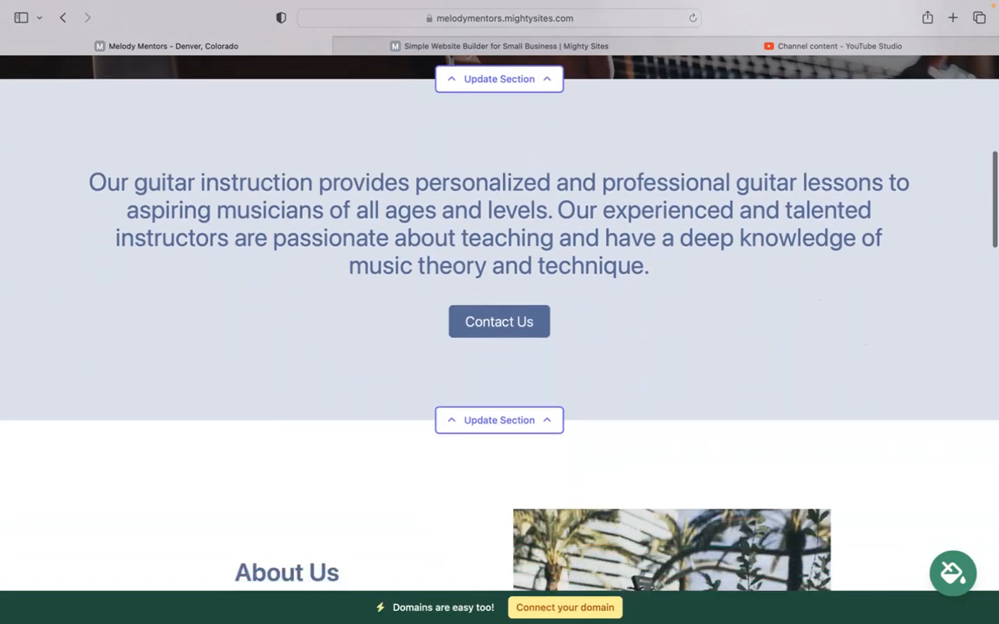
pyautogui.scroll(-1, 467, 119)
pyautogui.moveTo(63, 129); pyautogui.dragTo(777, 240)
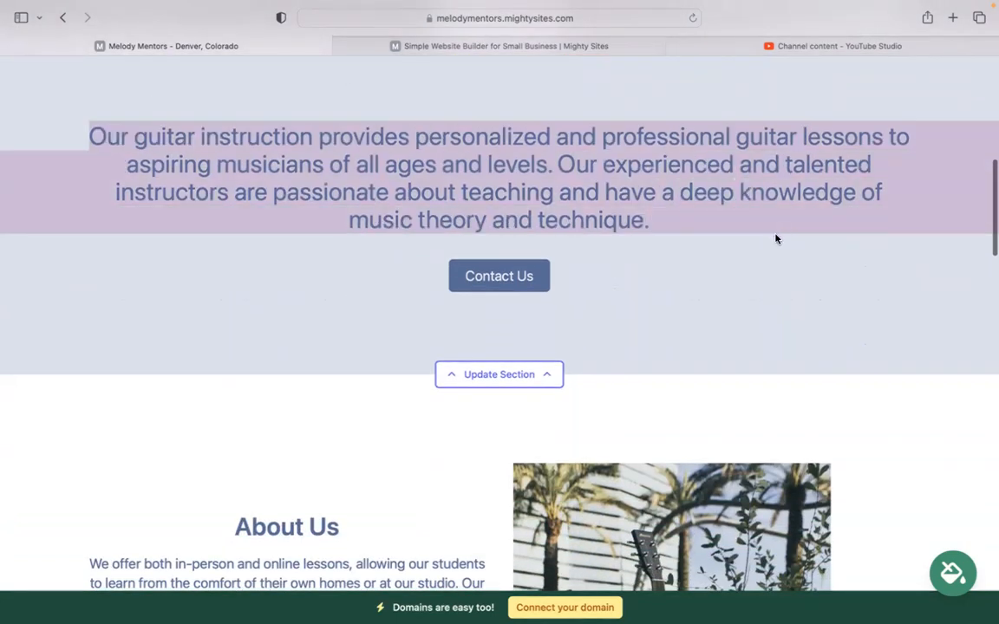
pyautogui.scroll(-9, 463, 214)
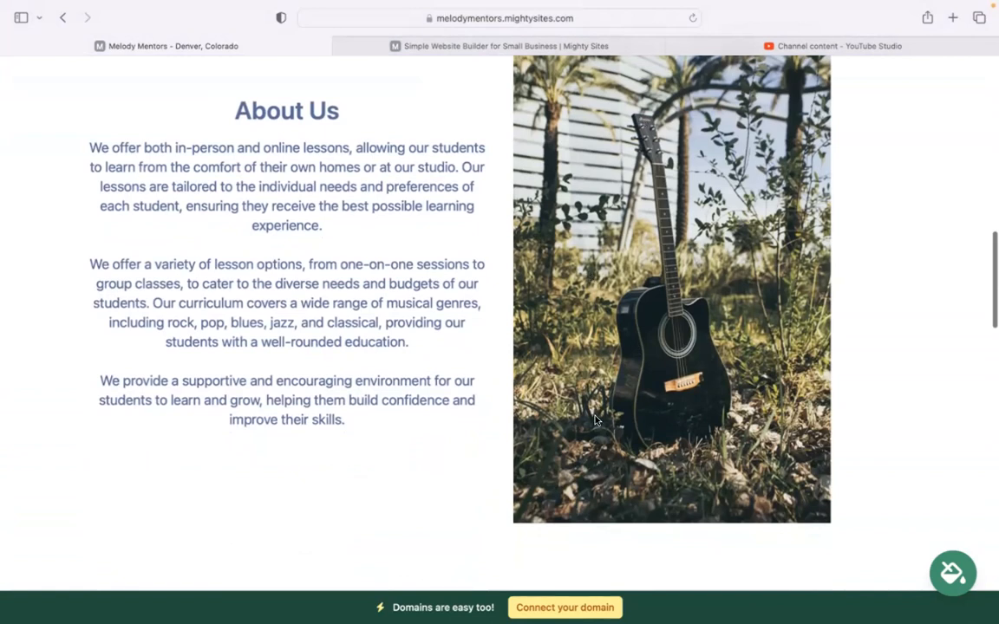
pyautogui.scroll(-12, 456, 345)
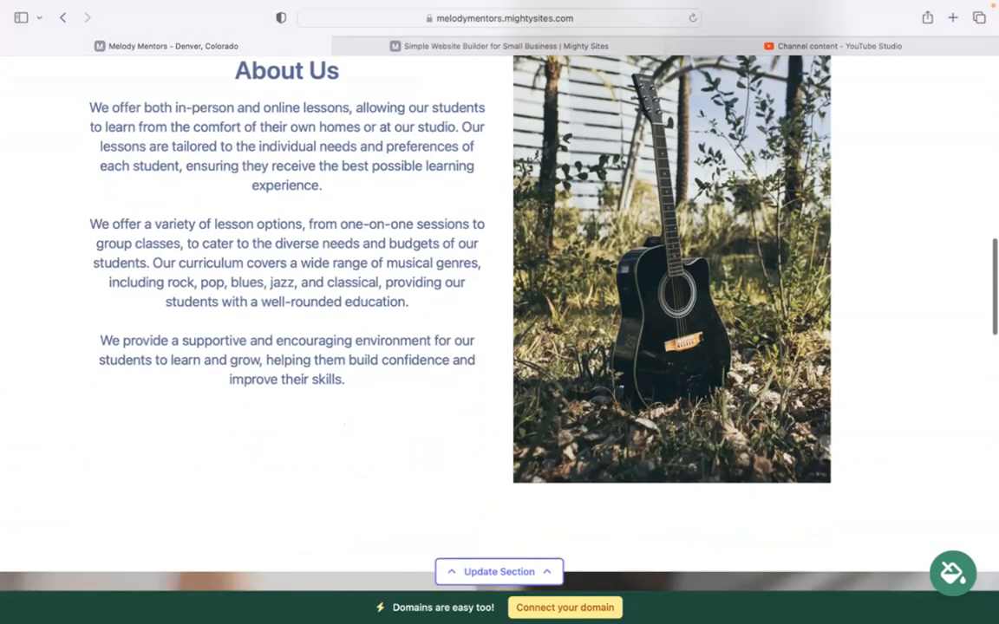
pyautogui.scroll(-12, 499, 323)
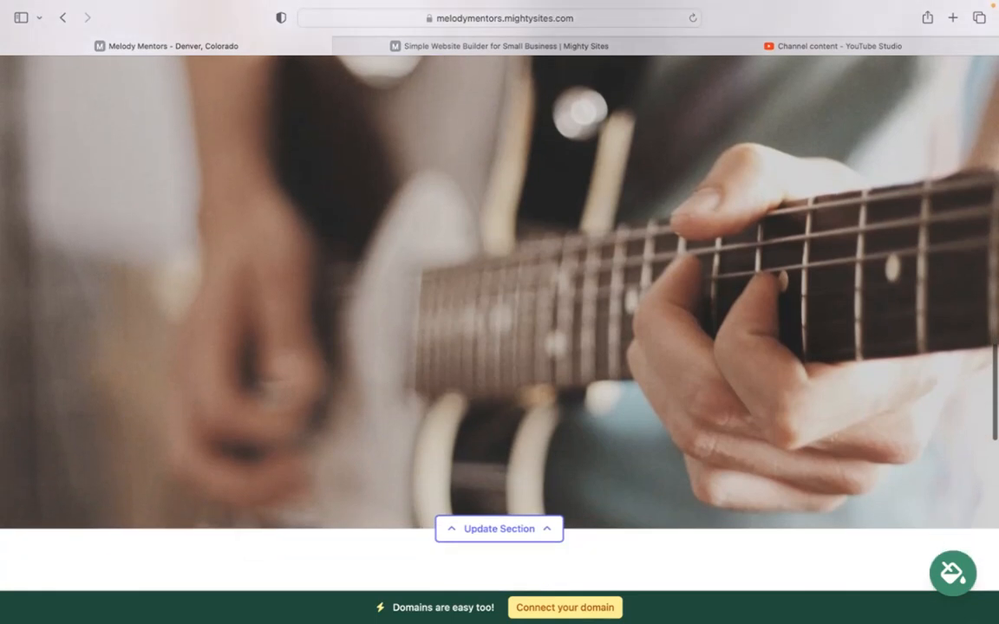
pyautogui.scroll(-3, 500, 323)
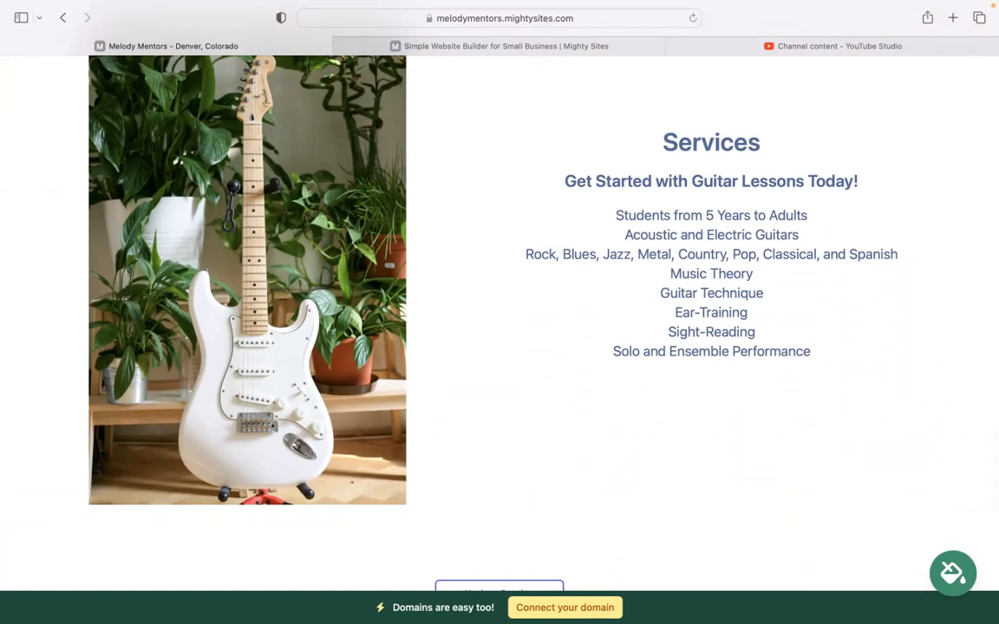
pyautogui.scroll(-2, 664, 109)
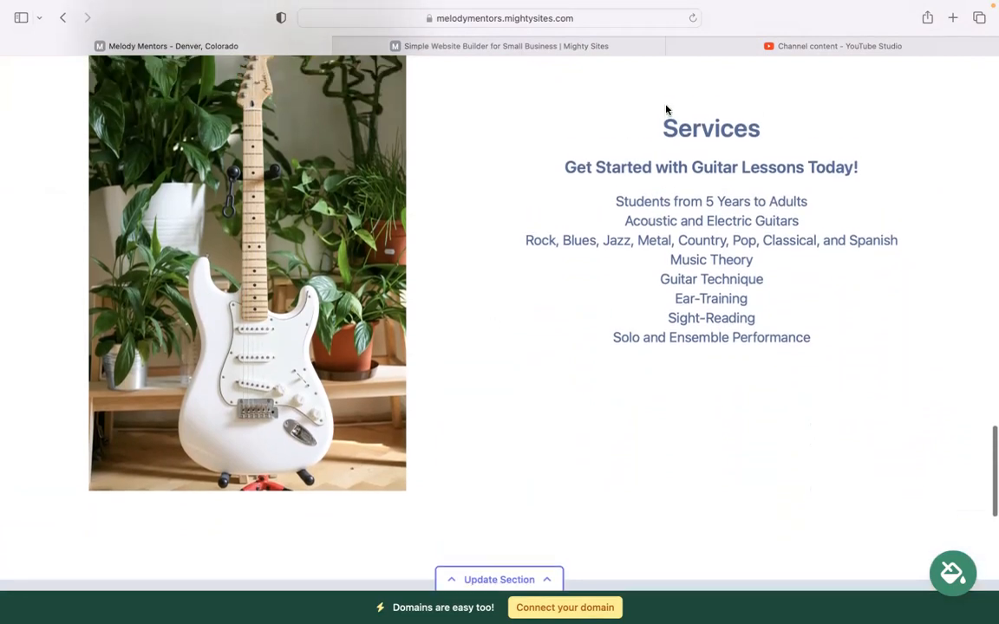
pyautogui.moveTo(837, 314); pyautogui.dragTo(667, 130)
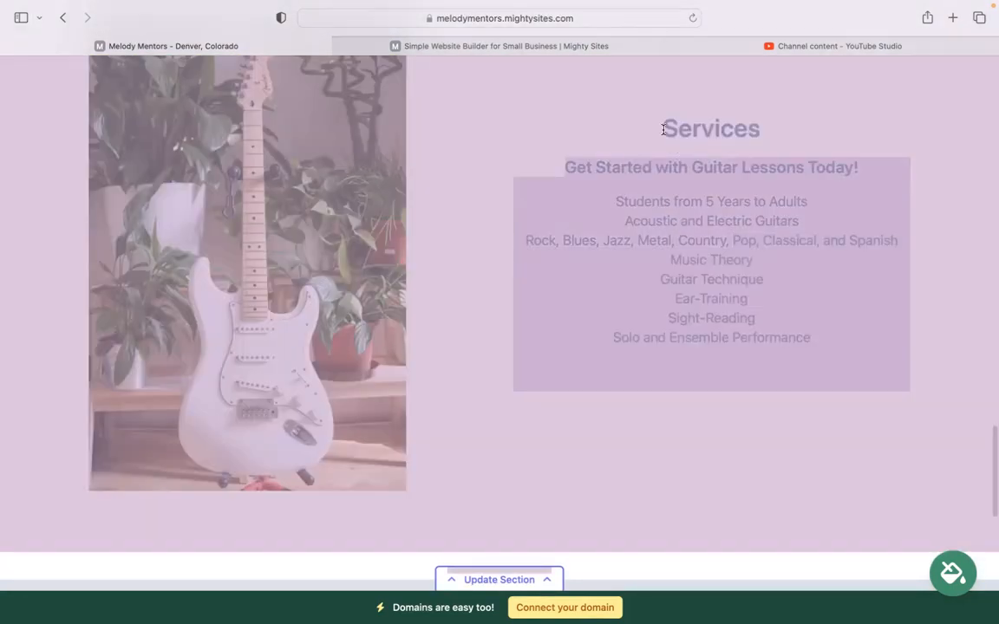
pyautogui.click(667, 130)
pyautogui.scroll(-1, 667, 130)
pyautogui.scroll(-10, 449, 305)
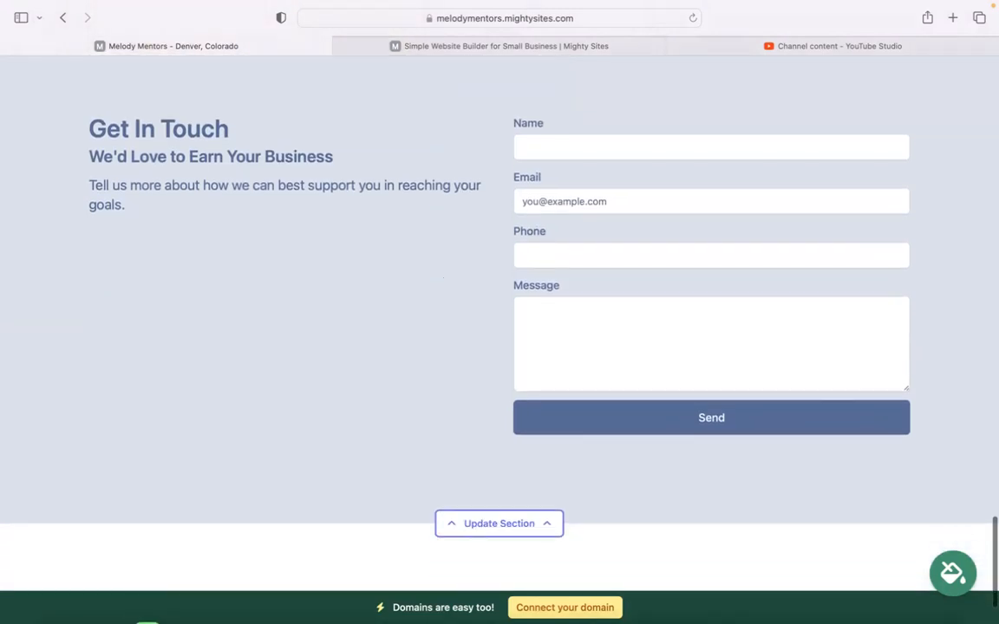
pyautogui.scroll(10, 499, 312)
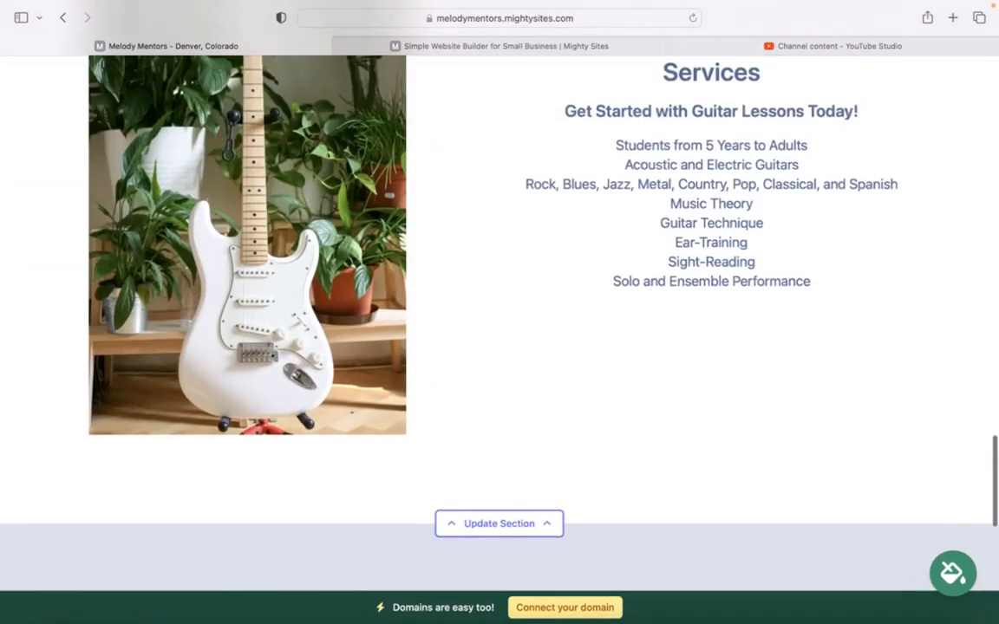
pyautogui.scroll(6, 499, 312)
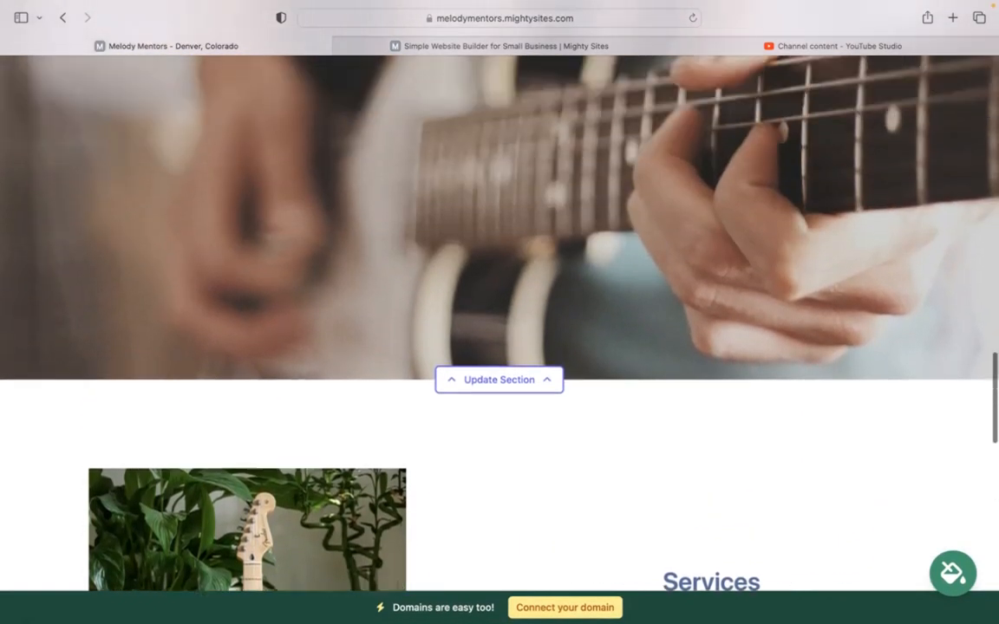
pyautogui.scroll(8, 500, 312)
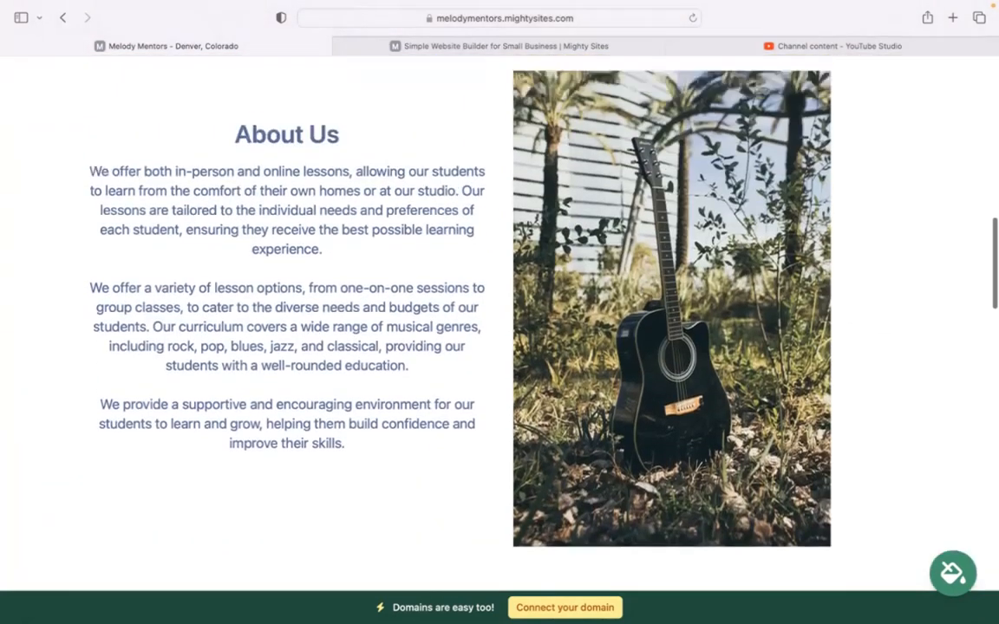
pyautogui.scroll(8, 500, 312)
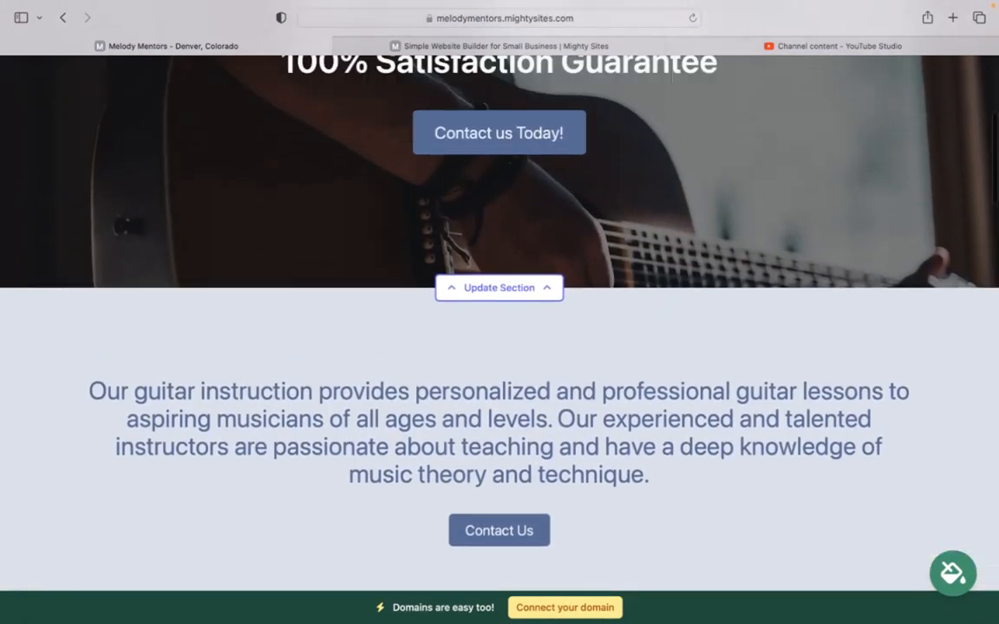
pyautogui.scroll(5, 499, 312)
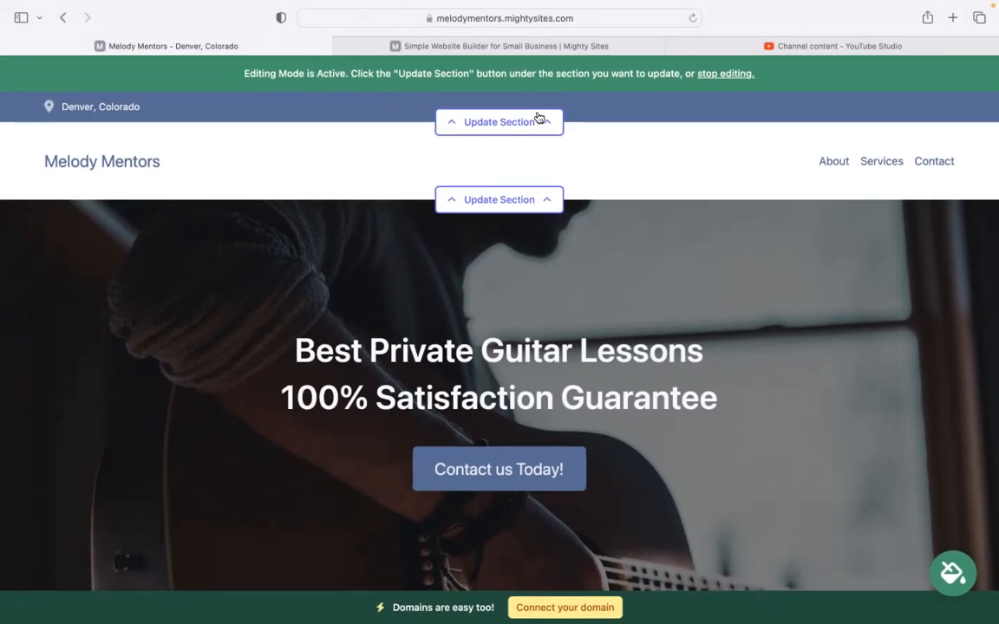
# - In the top bar's location details, enter the organization email, show it on site, and add the phone number
pyautogui.click(535, 126)
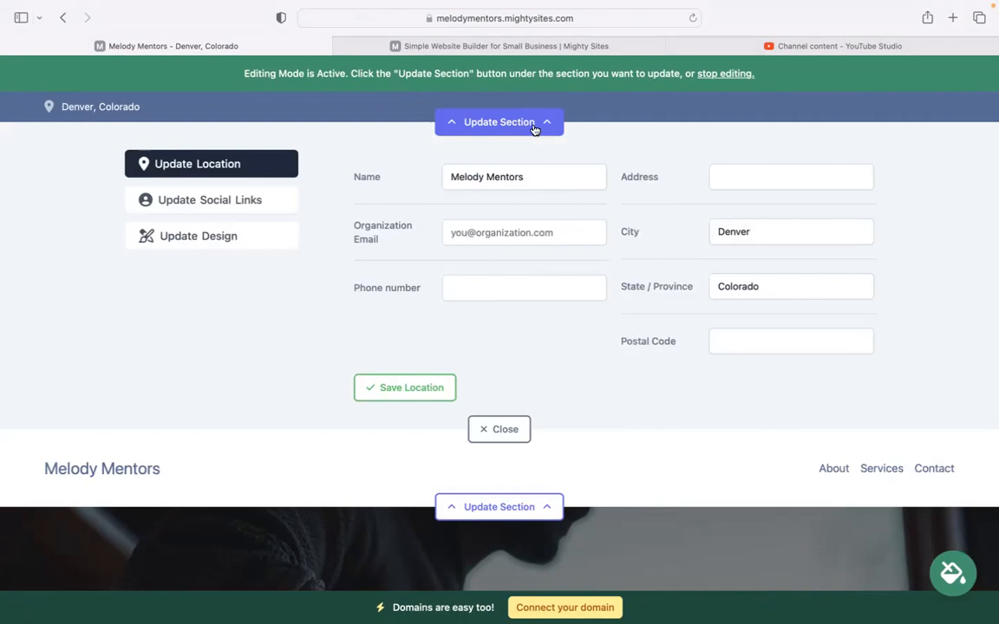
pyautogui.click(541, 242)
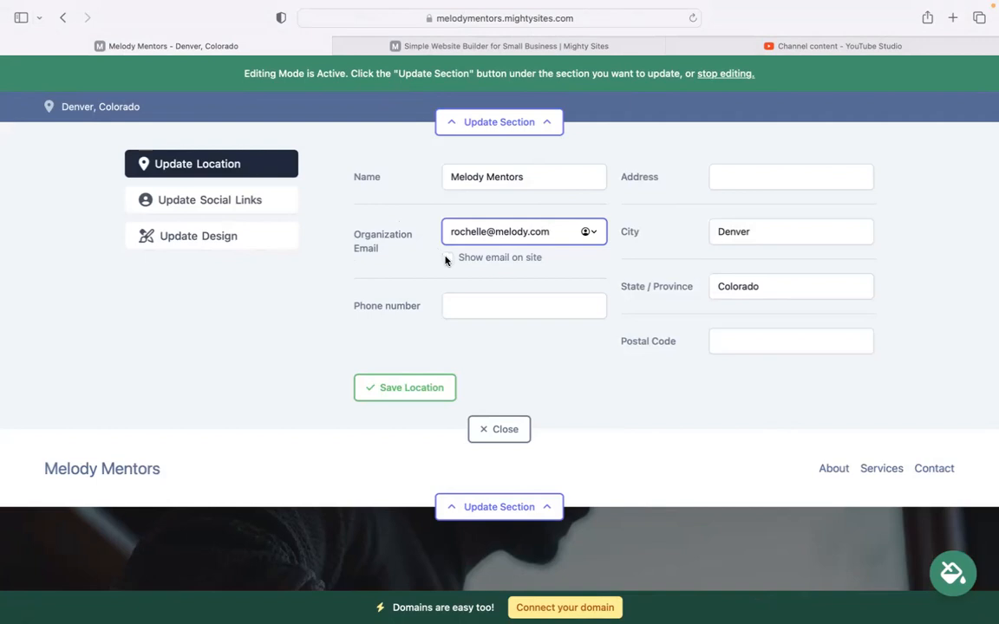
pyautogui.click(447, 258)
pyautogui.click(468, 306)
pyautogui.write('474-39393')
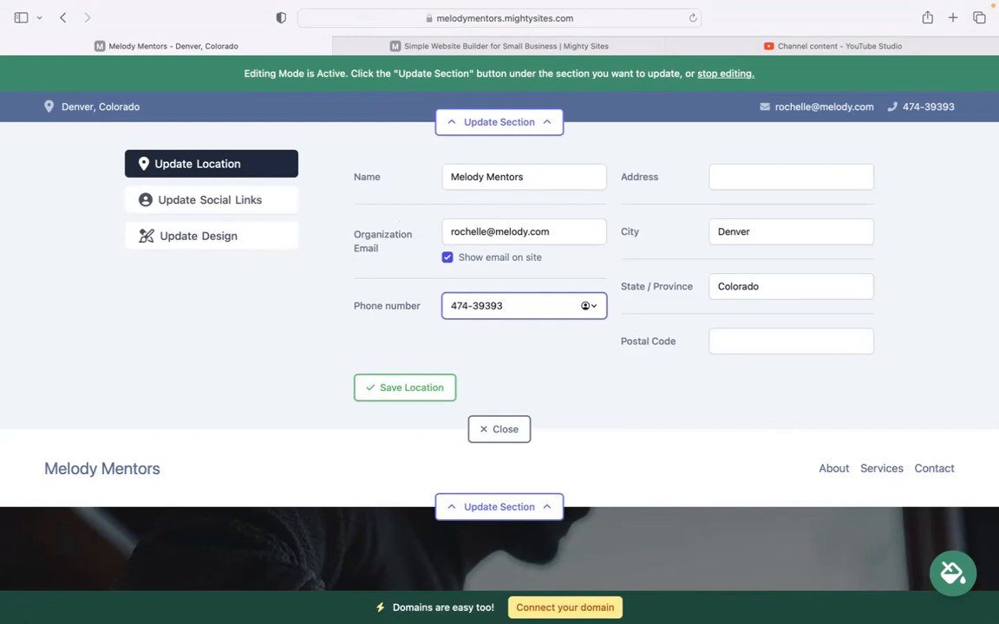
# - Enter the business street address and postal code, then save the location details
pyautogui.click(791, 171)
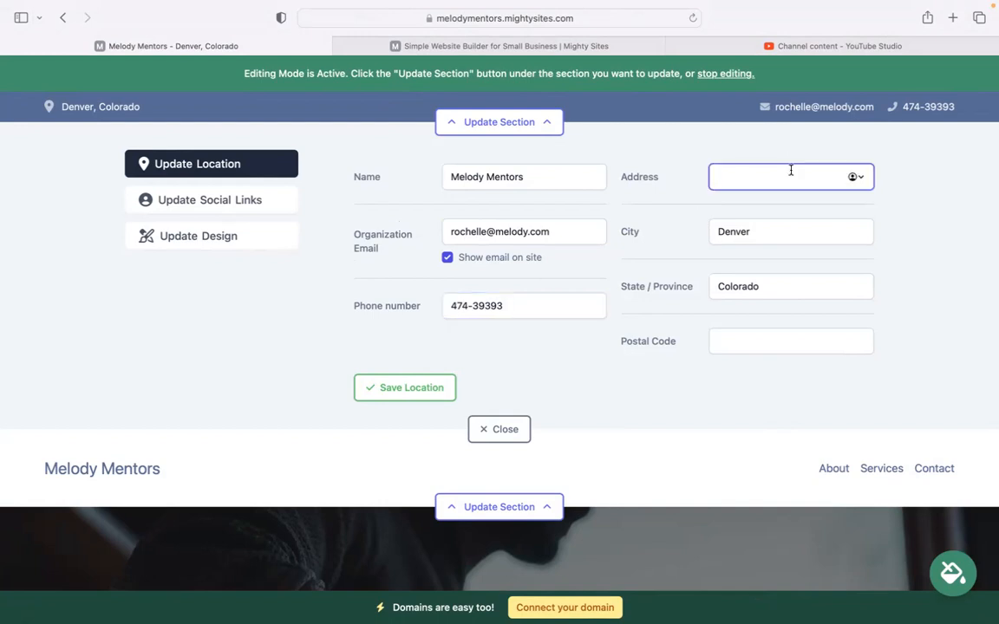
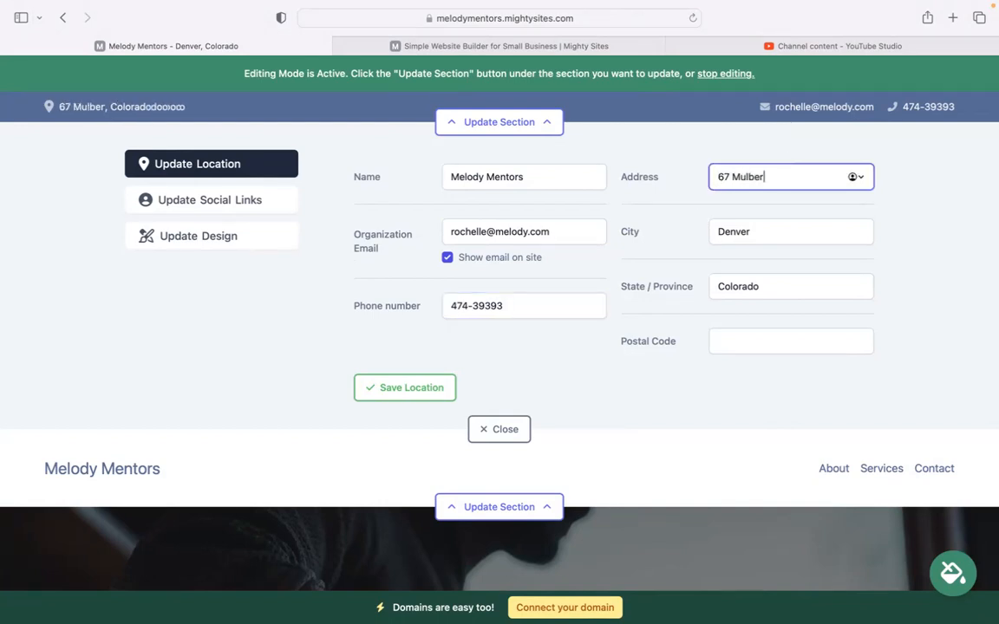
pyautogui.click(749, 341)
pyautogui.write('30393')
pyautogui.click(420, 392)
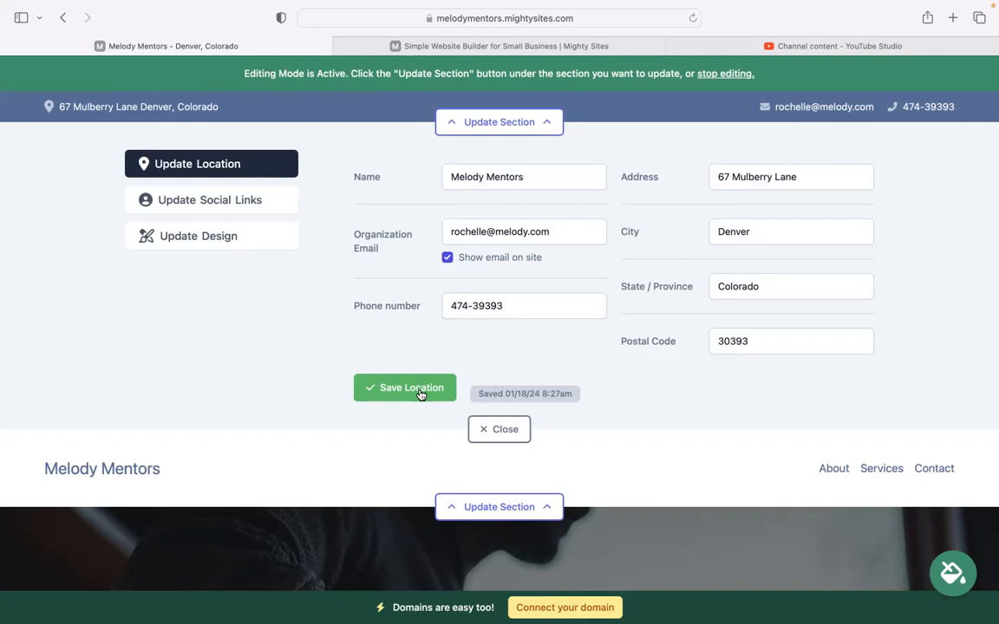
pyautogui.click(271, 207)
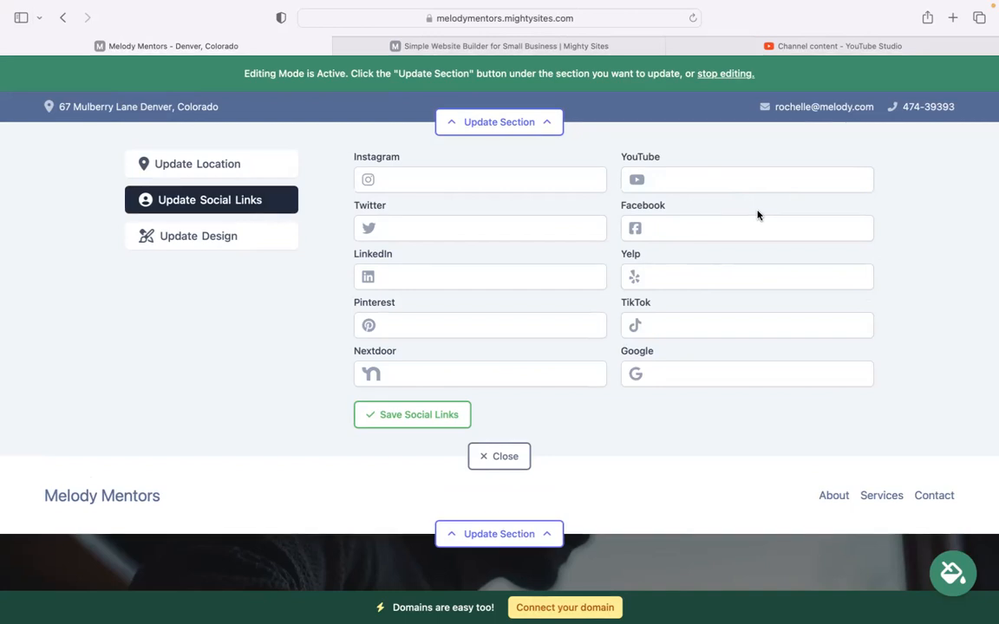
# - Close the social links form, then upload the Mighty Sites PNG as the header logo and save it
pyautogui.click(497, 468)
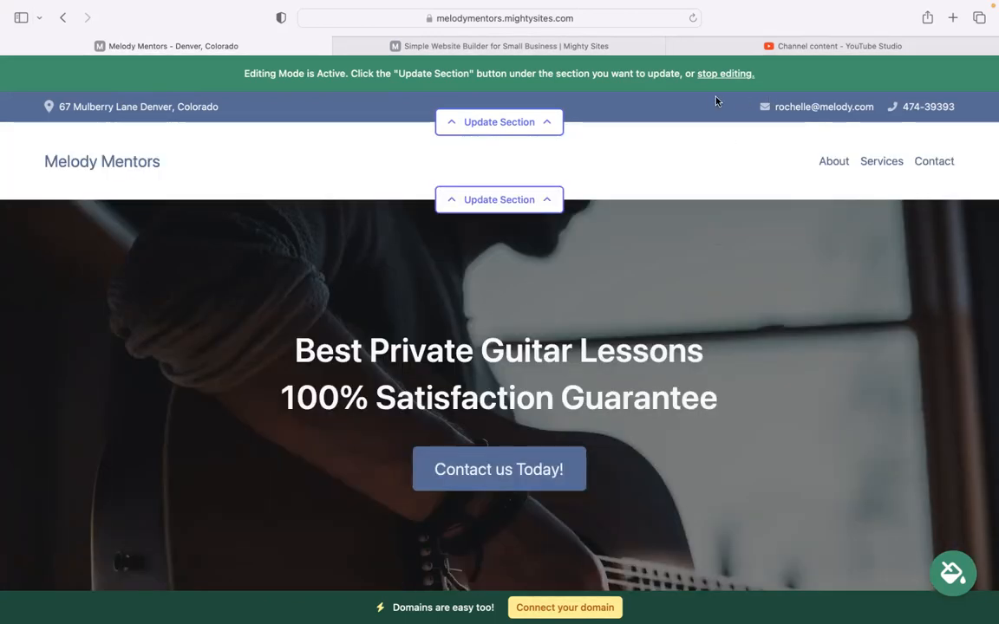
pyautogui.click(490, 199)
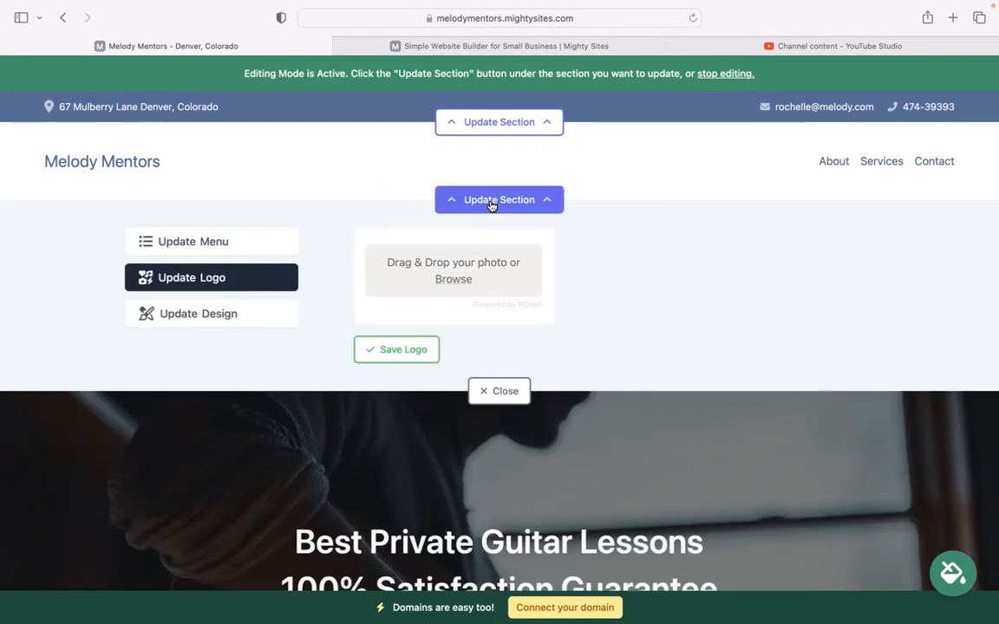
pyautogui.click(447, 279)
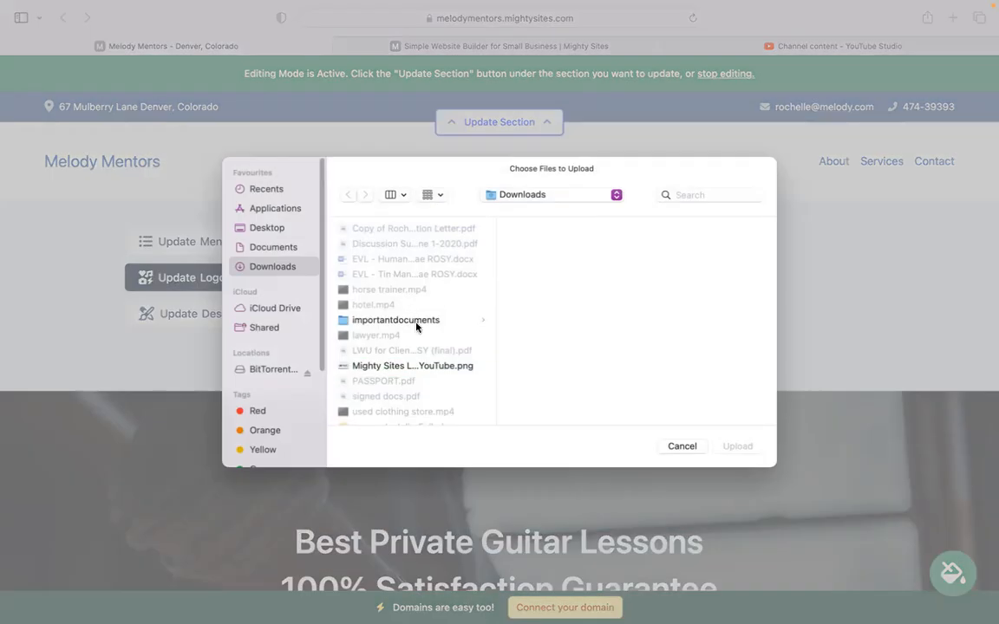
pyautogui.click(425, 365)
pyautogui.click(736, 446)
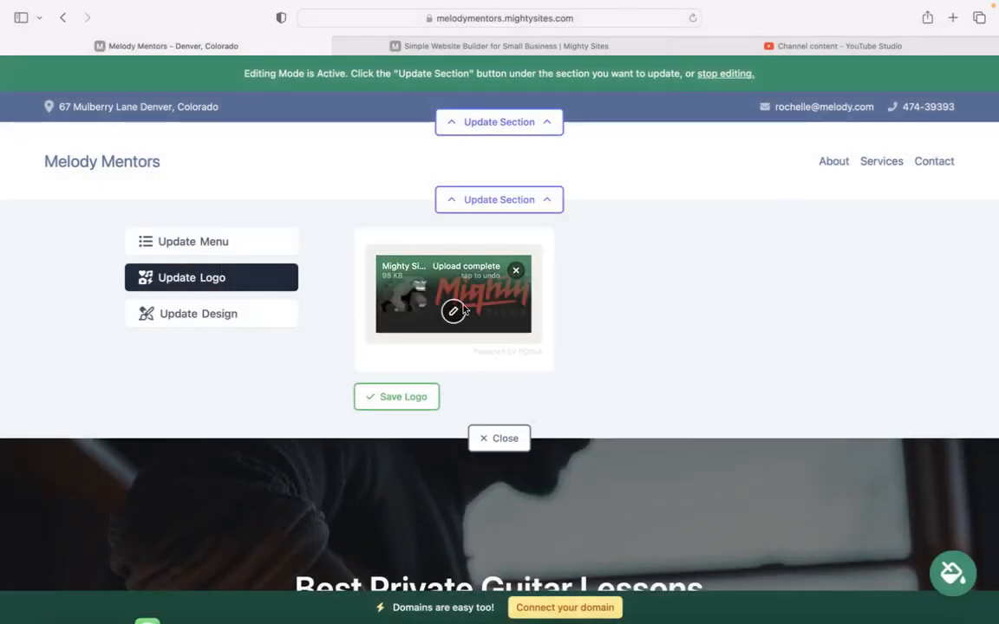
pyautogui.click(402, 396)
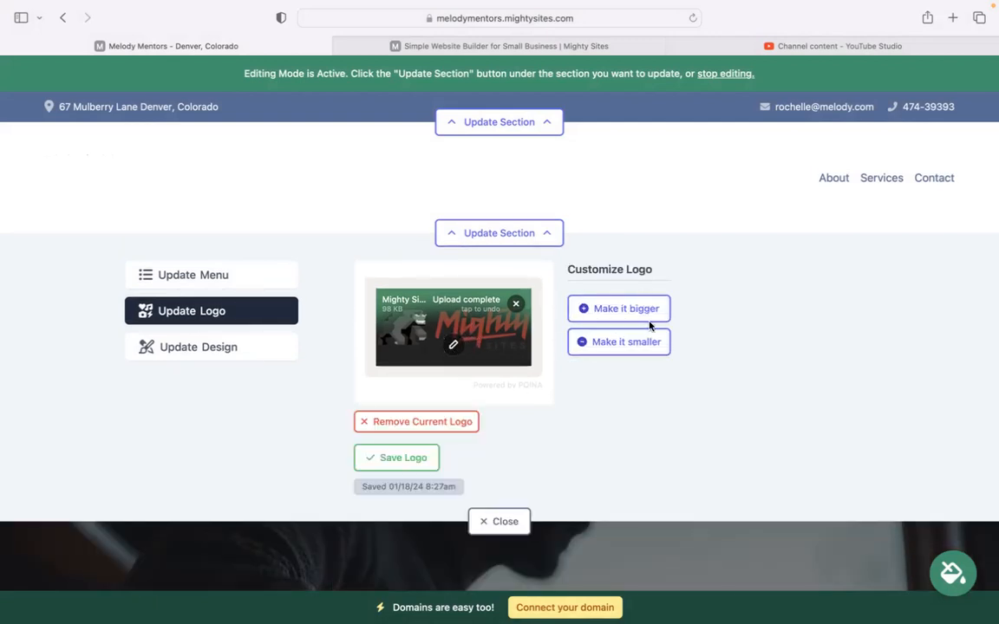
pyautogui.click(506, 522)
# - Choose the teal swatch from the site colour themes carousel and save it
pyautogui.scroll(-5, 506, 522)
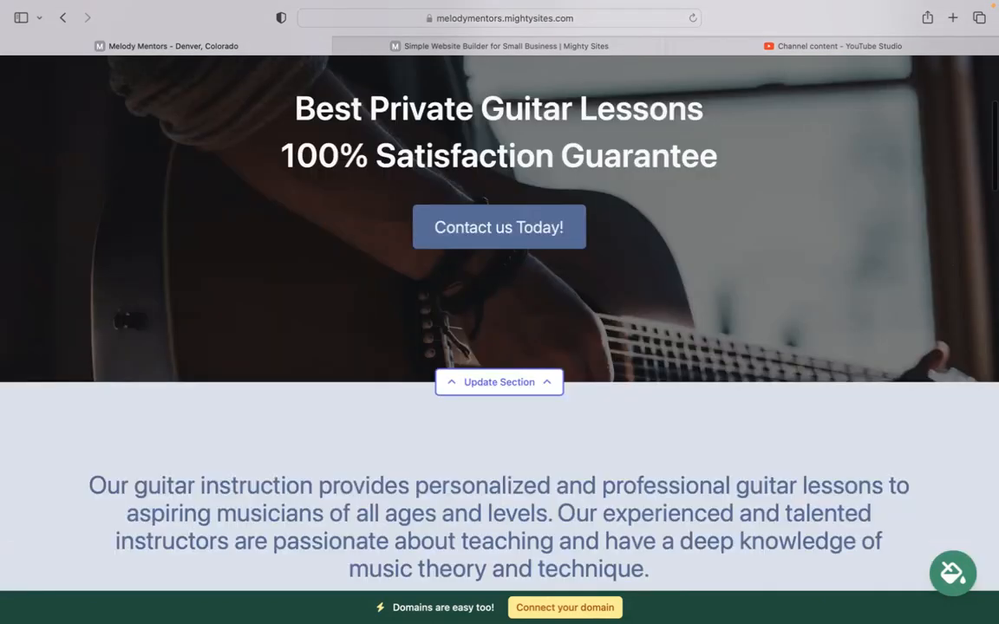
pyautogui.scroll(-10, 499, 347)
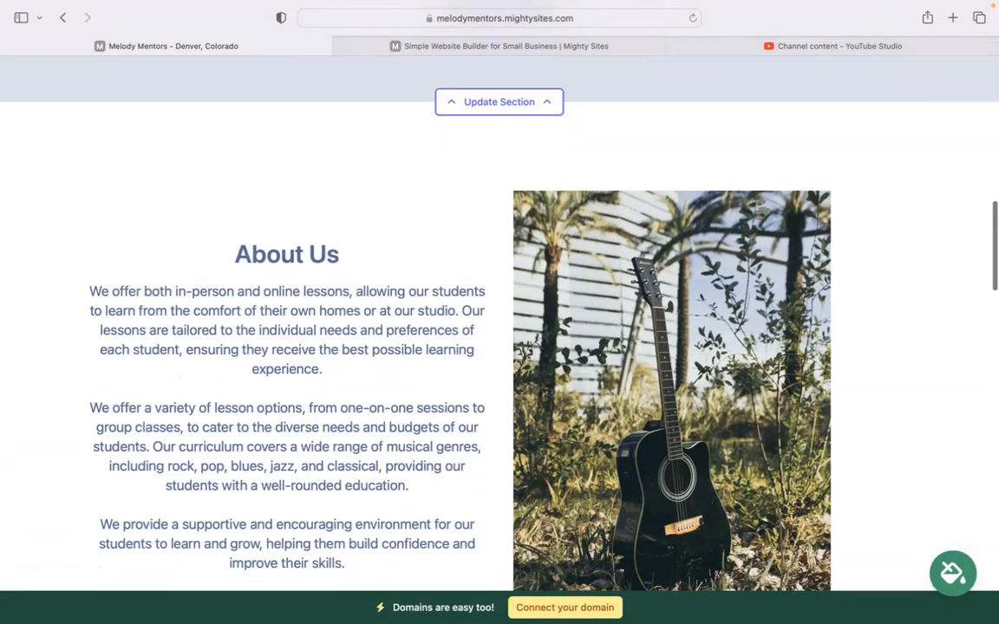
pyautogui.scroll(6, 499, 312)
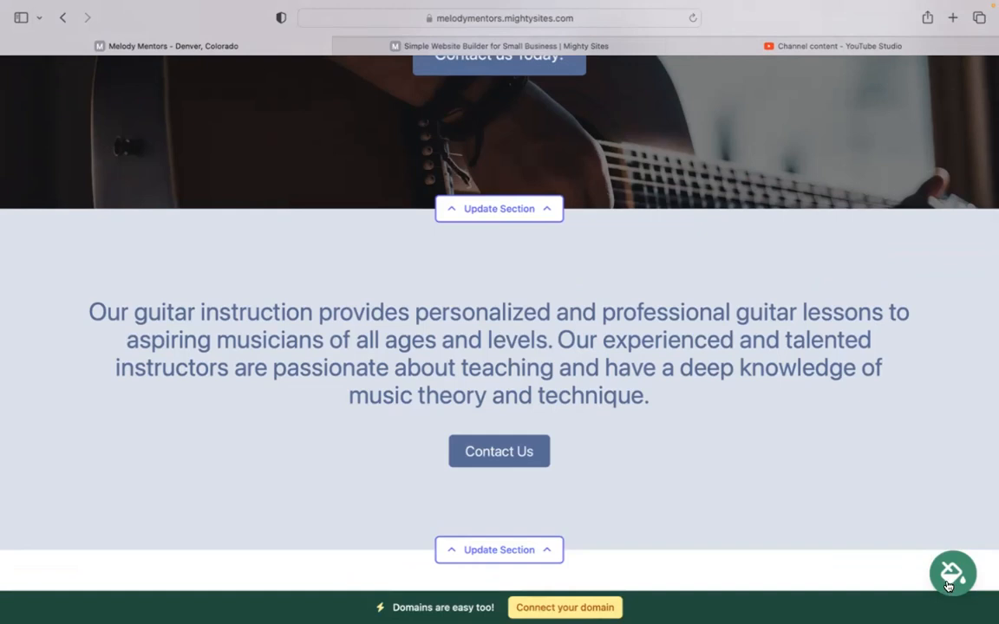
pyautogui.click(949, 586)
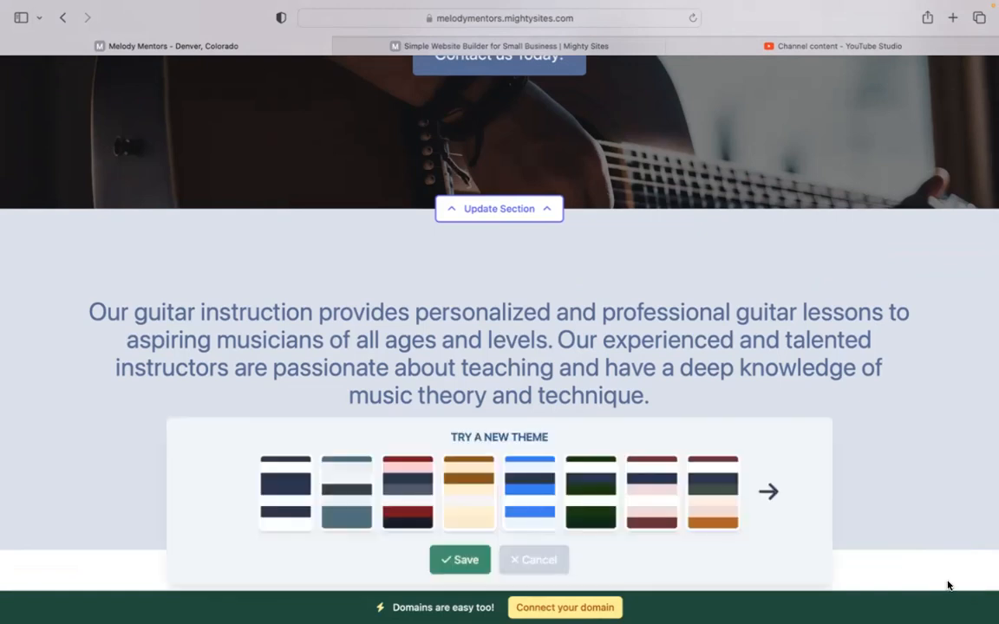
pyautogui.click(770, 492)
pyautogui.click(523, 507)
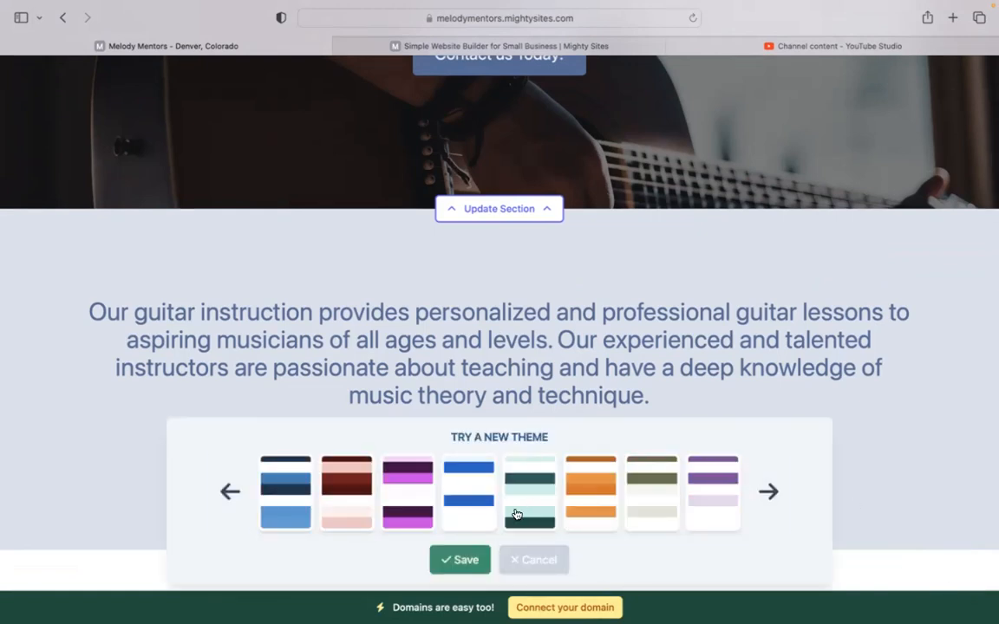
pyautogui.click(464, 560)
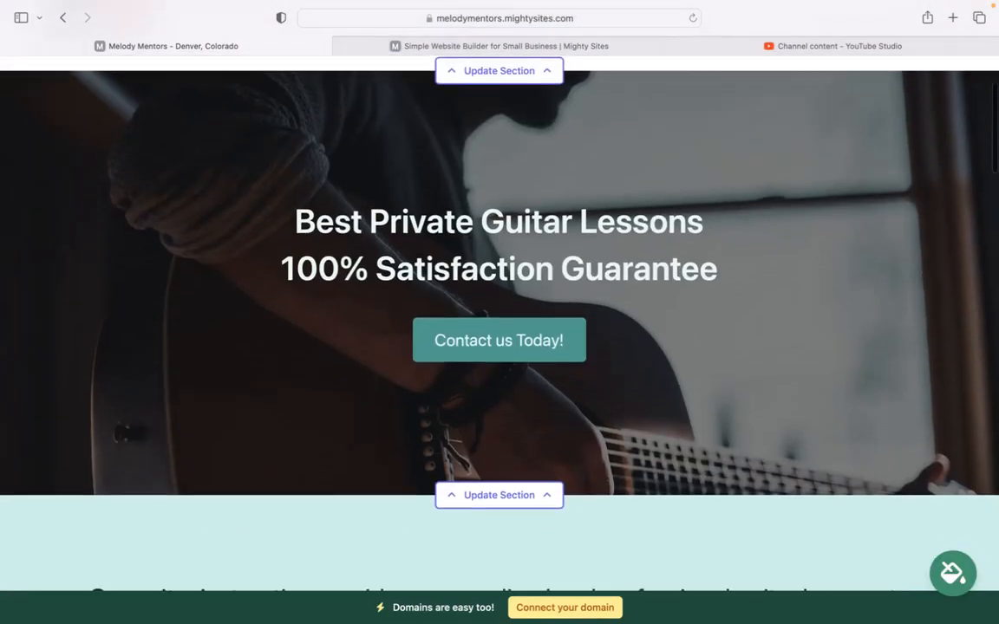
# - Check the hero's Contact us Today! button link options, cancel without changes, and open Update Image
pyautogui.scroll(-3, 524, 257)
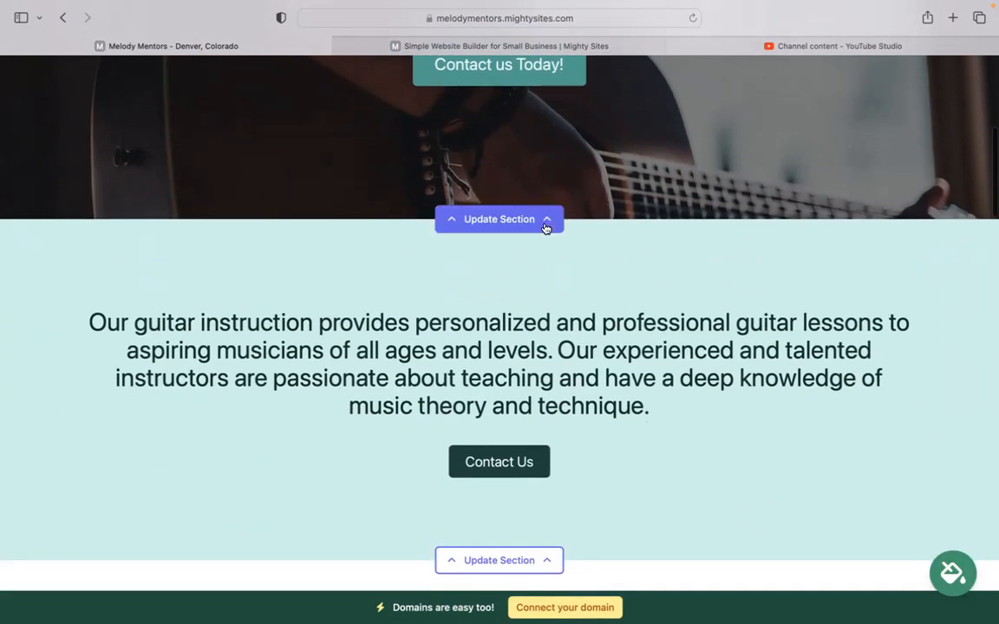
pyautogui.click(502, 226)
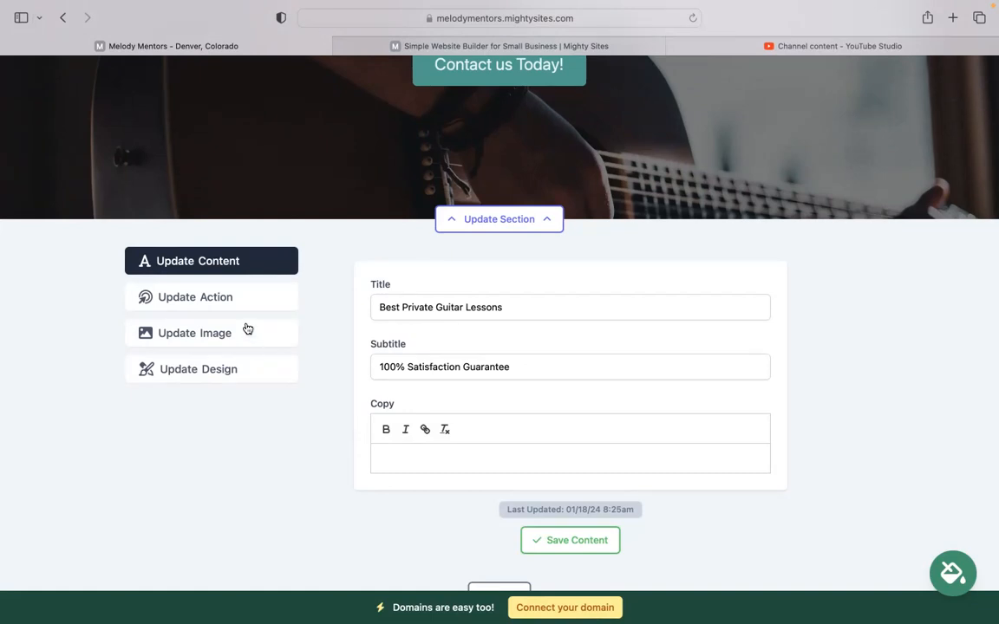
pyautogui.click(234, 298)
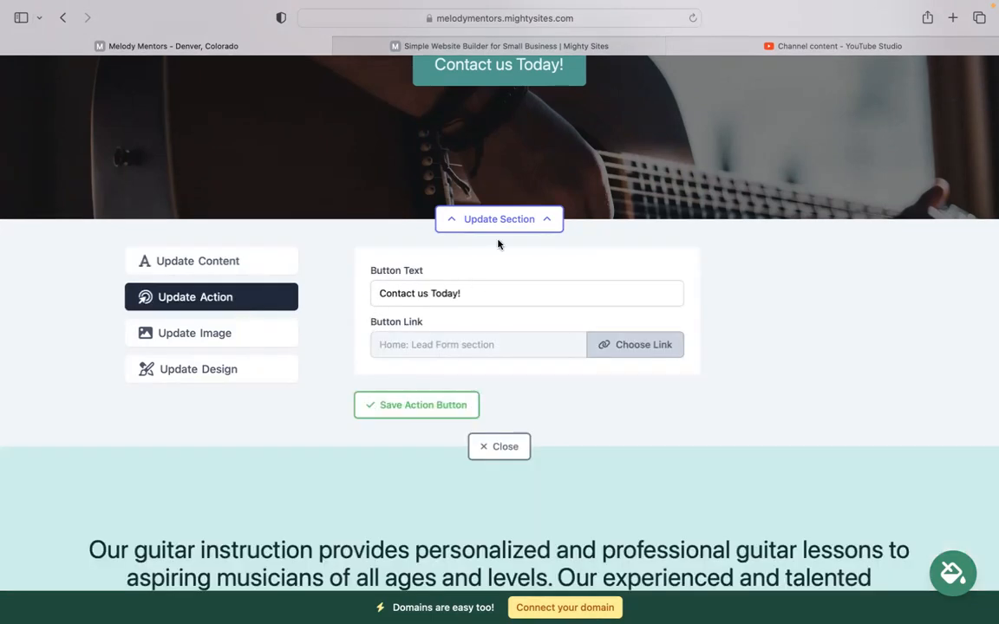
pyautogui.scroll(3, 499, 245)
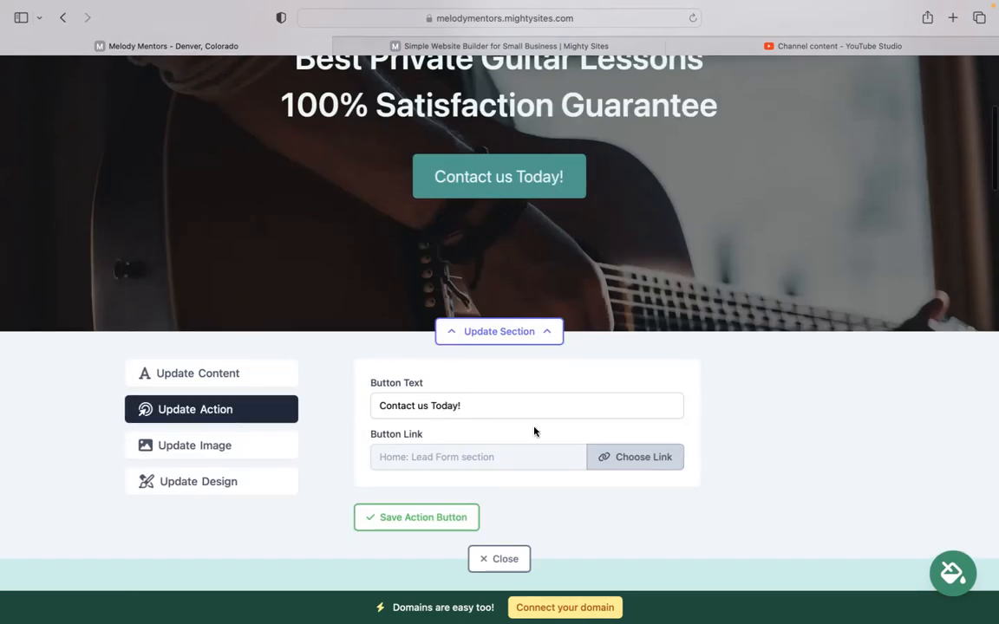
pyautogui.click(650, 455)
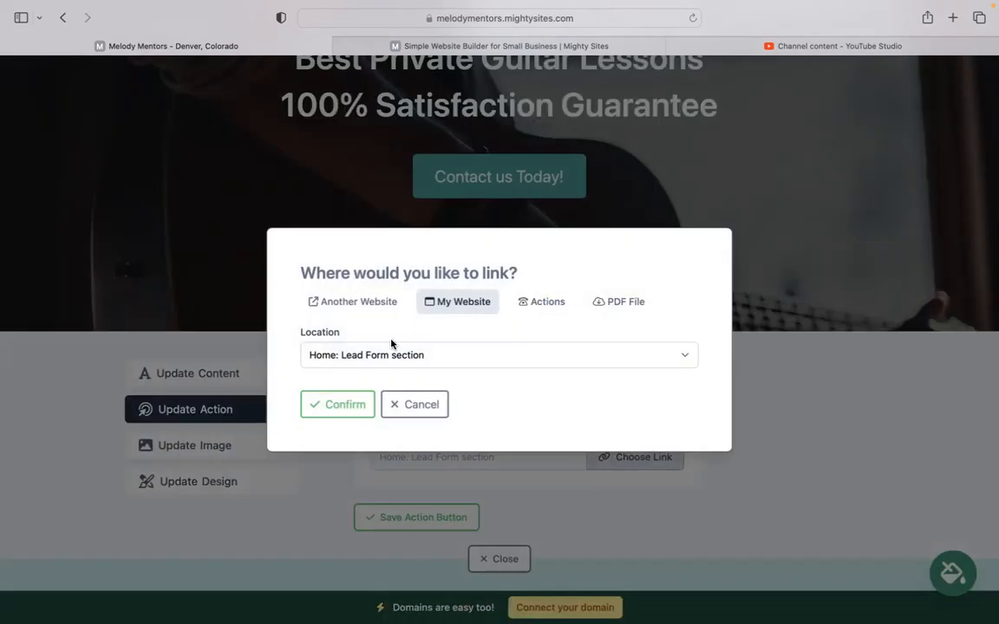
pyautogui.click(350, 302)
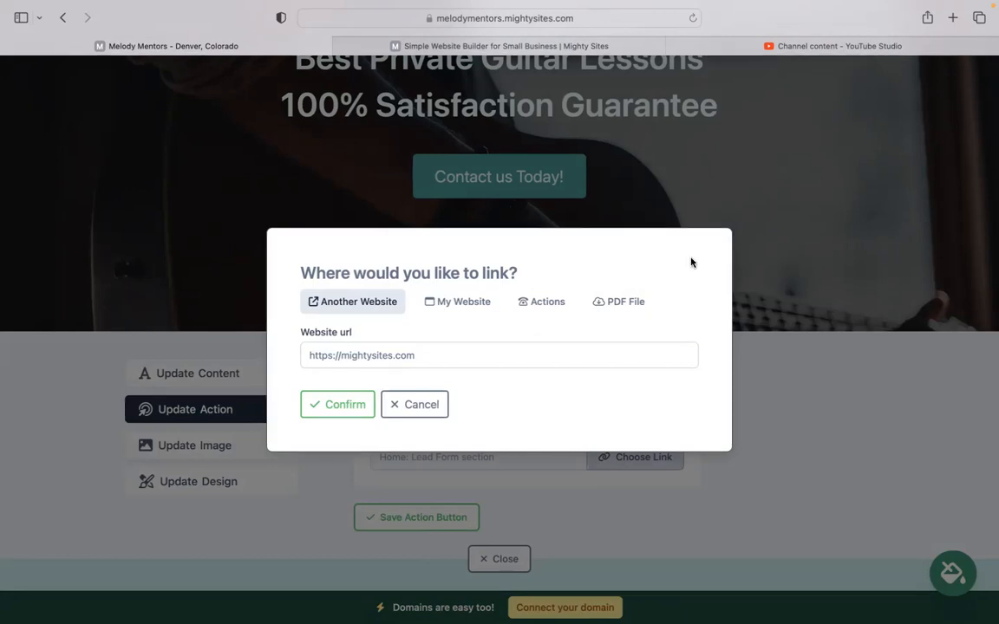
pyautogui.click(415, 404)
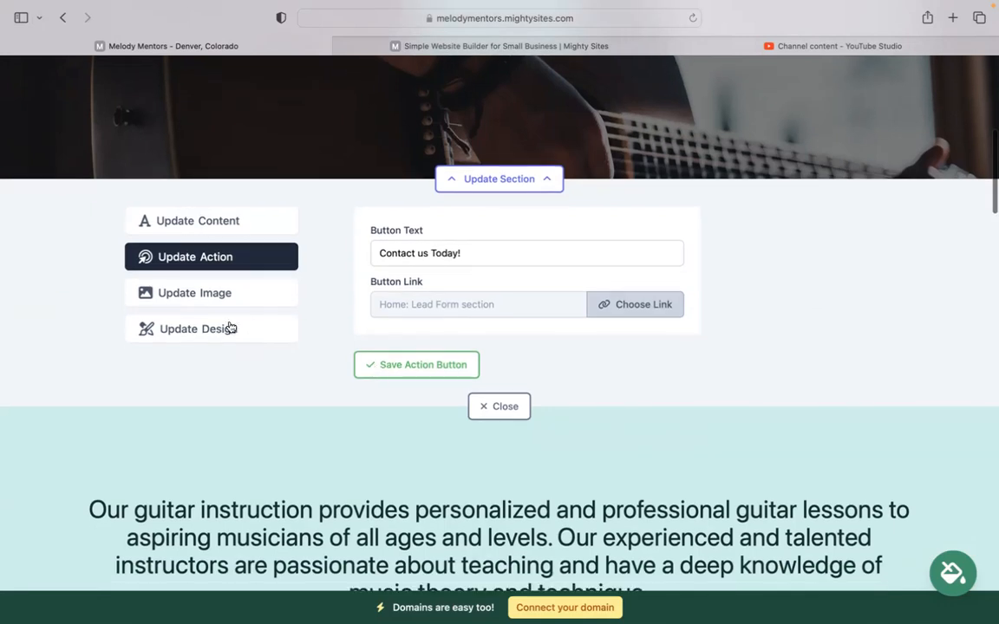
pyautogui.click(212, 293)
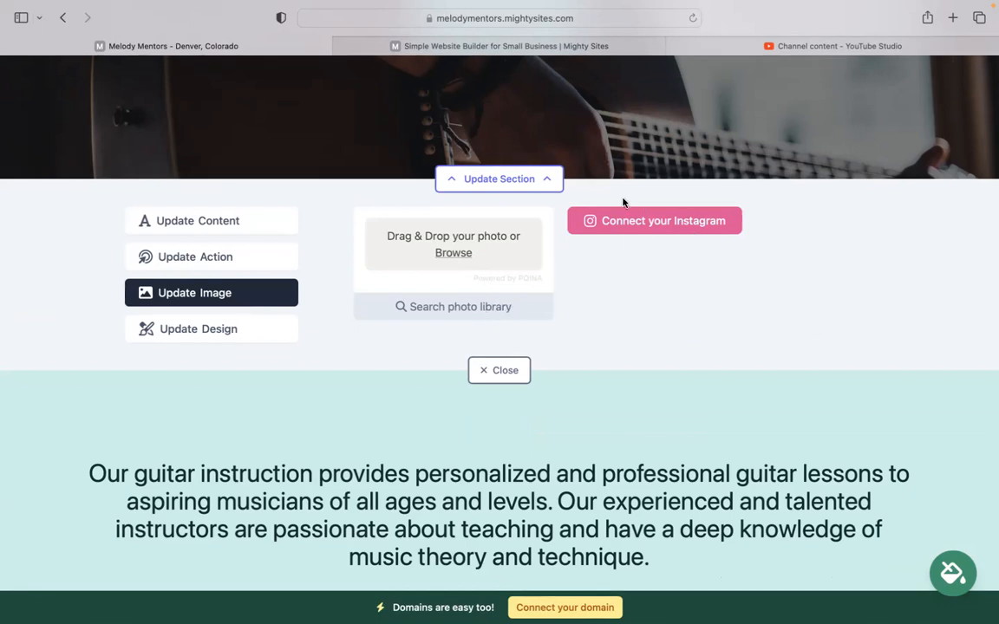
pyautogui.scroll(-5, 499, 312)
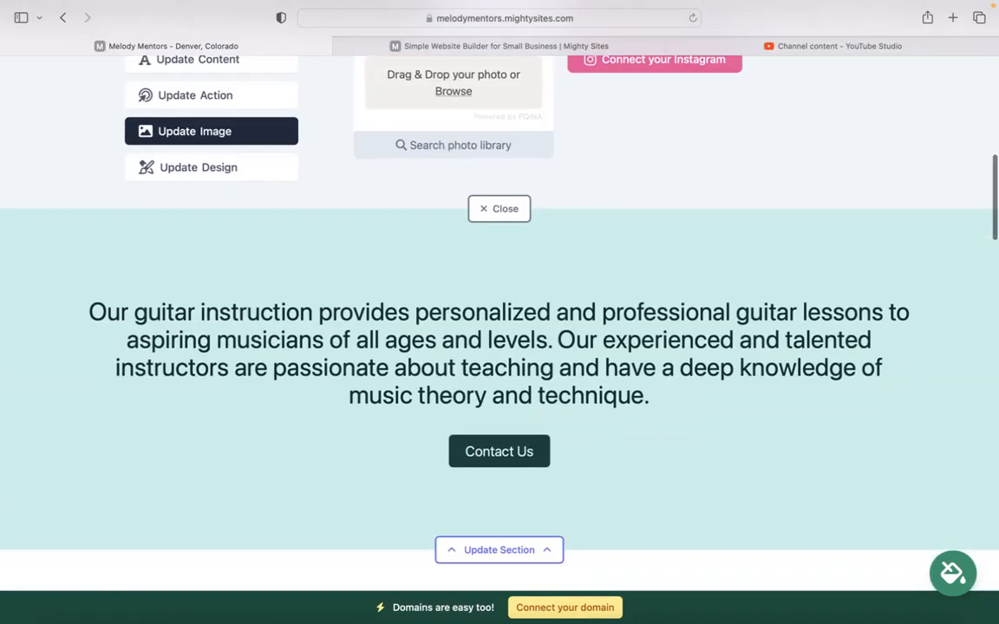
pyautogui.scroll(-6, 499, 312)
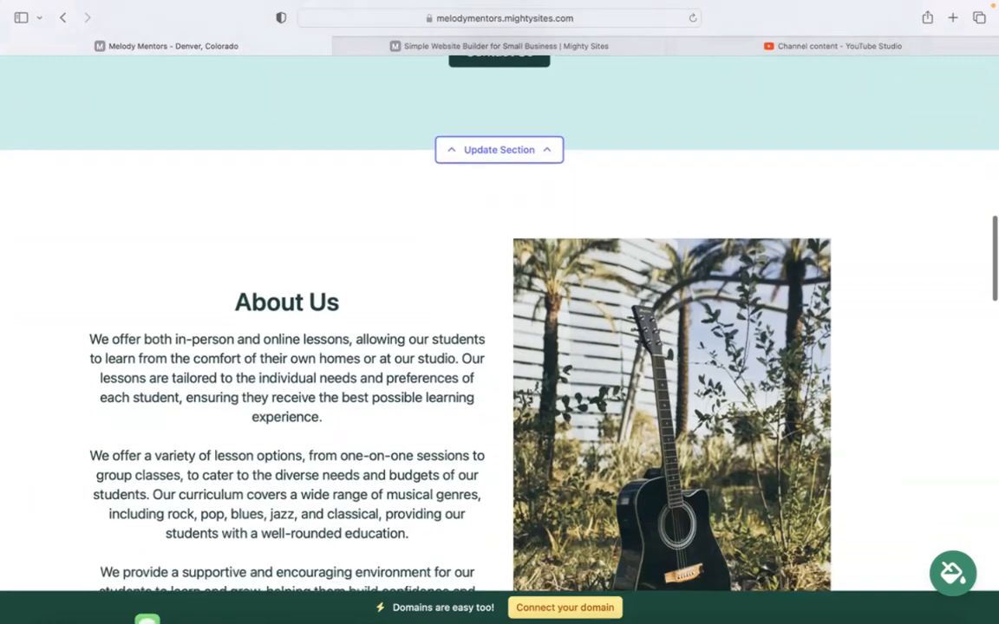
pyautogui.scroll(-15, 500, 312)
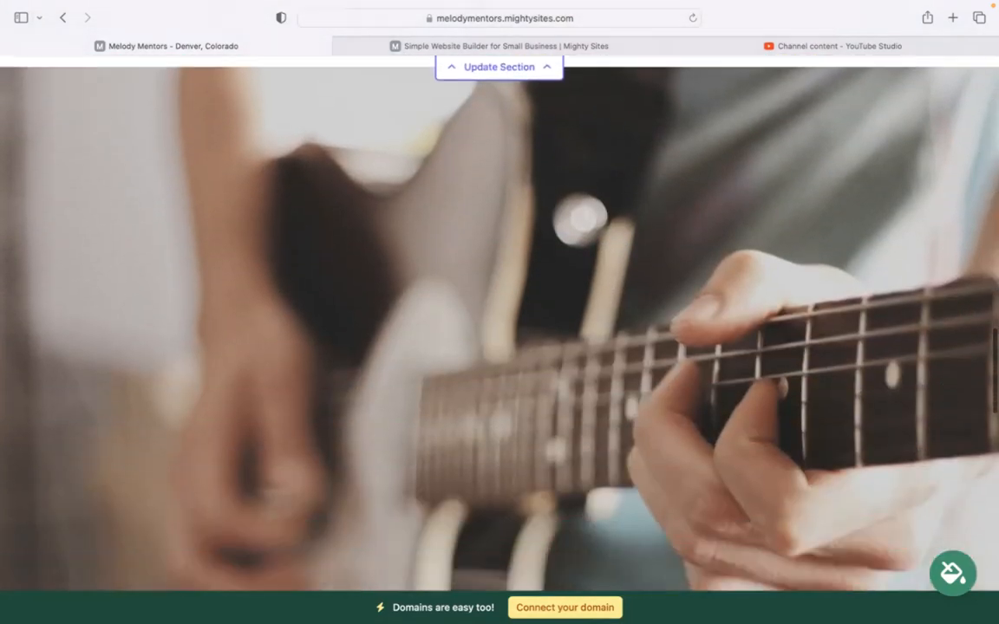
pyautogui.scroll(-3, 500, 312)
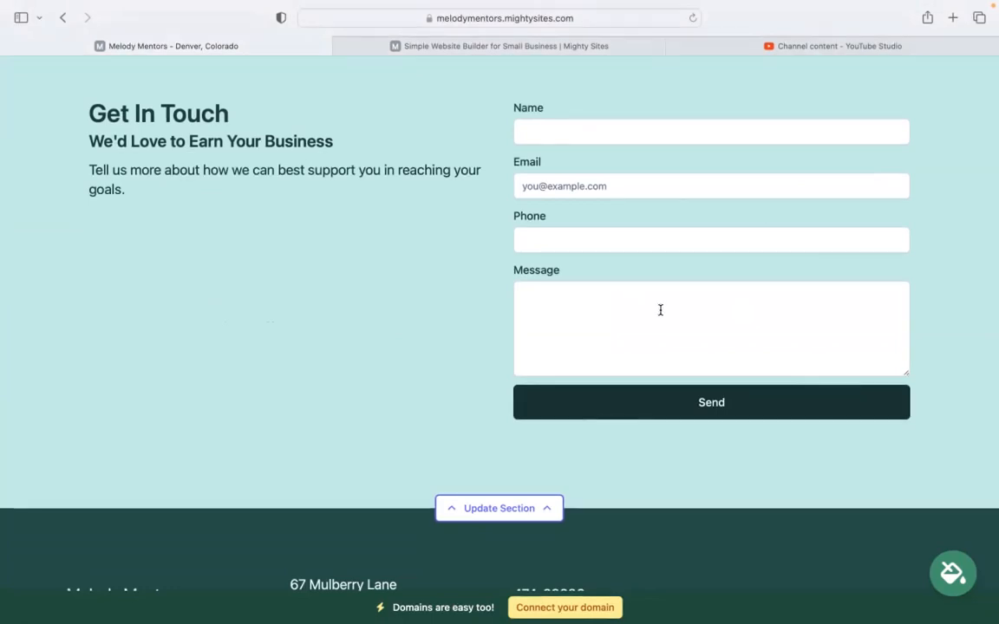
pyautogui.scroll(10, 499, 295)
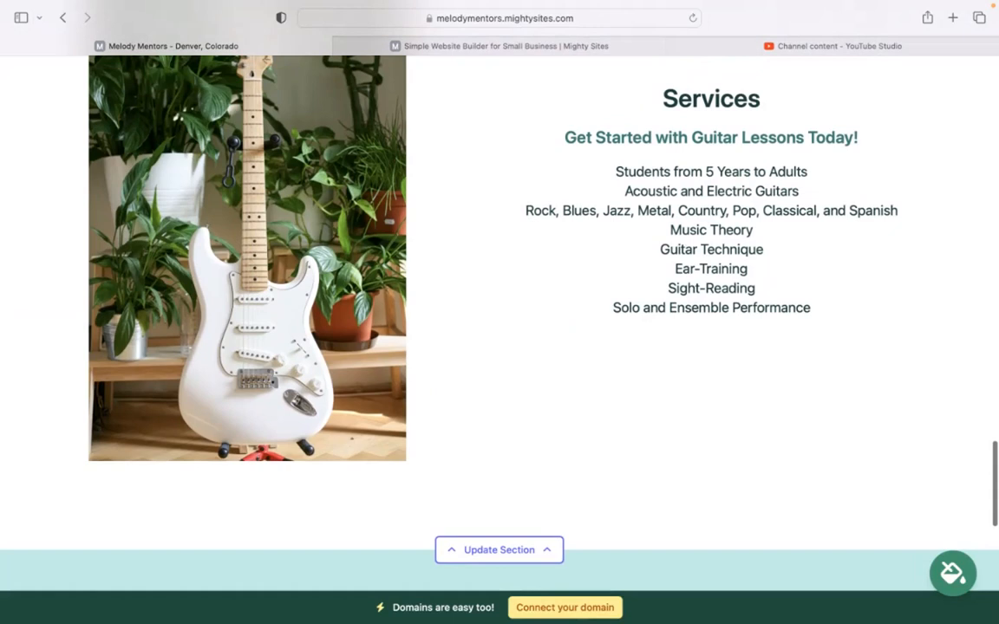
pyautogui.scroll(2, 593, 607)
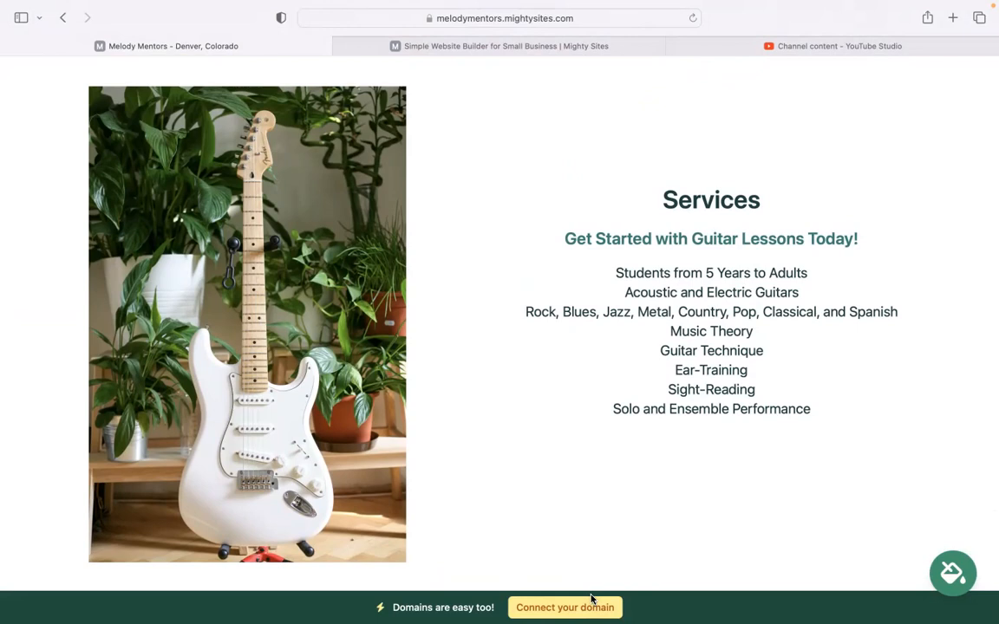
pyautogui.scroll(5, 593, 599)
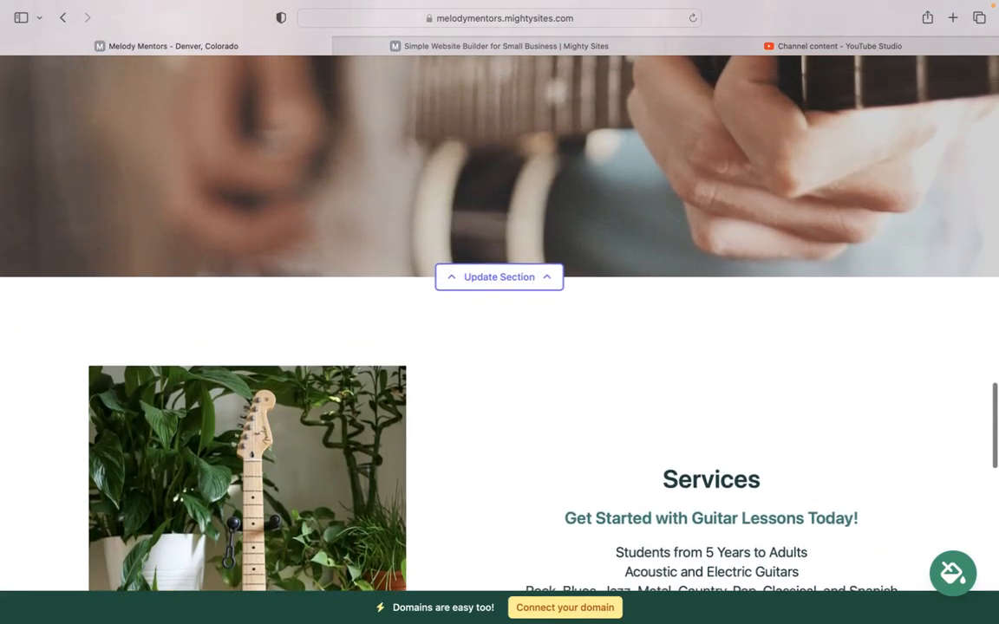
pyautogui.scroll(1, 575, 595)
pyautogui.scroll(8, 500, 346)
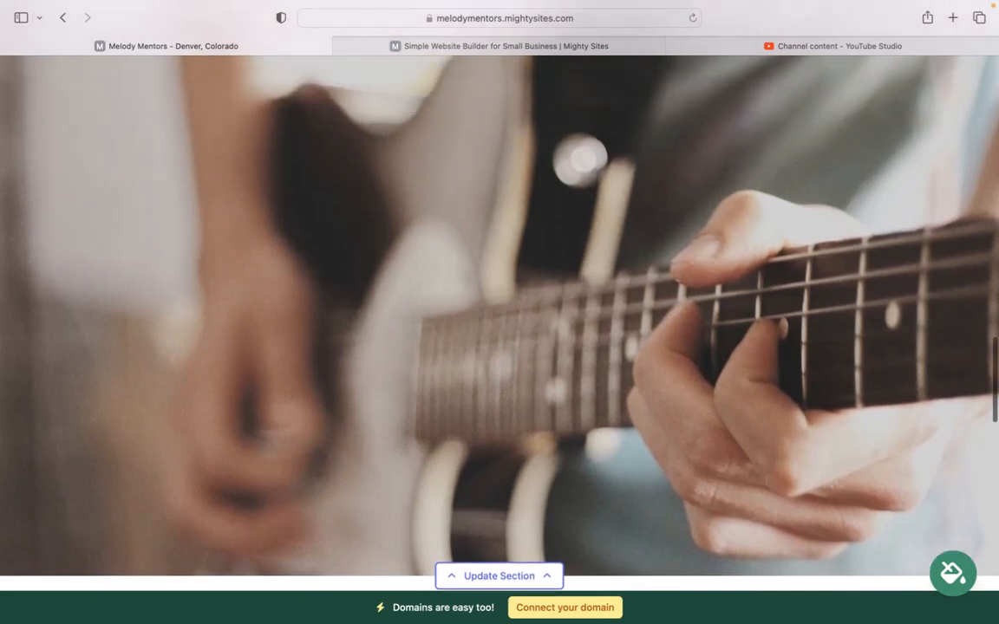
pyautogui.scroll(6, 499, 347)
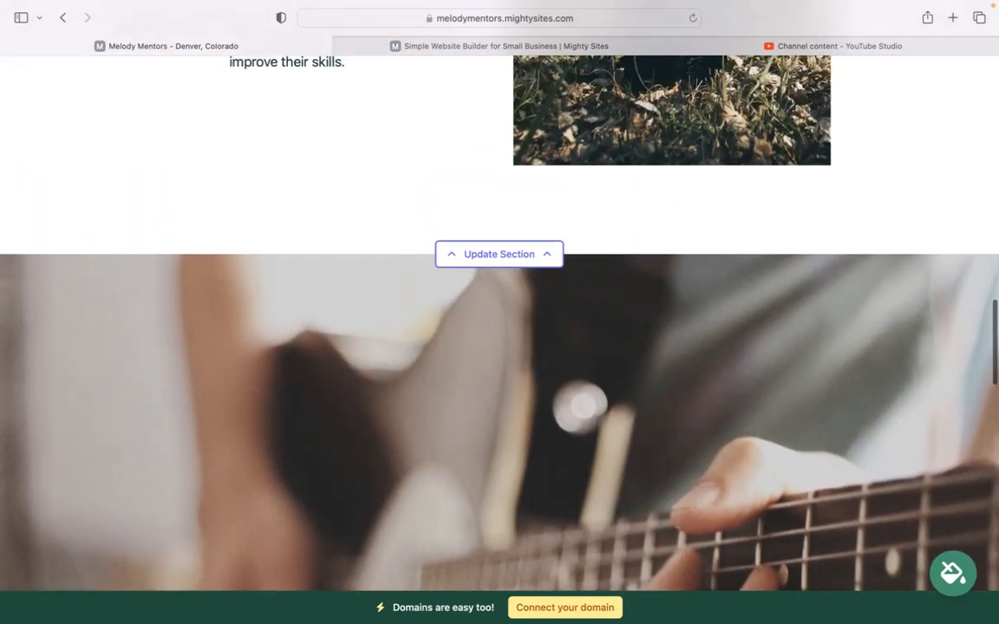
pyautogui.scroll(8, 499, 347)
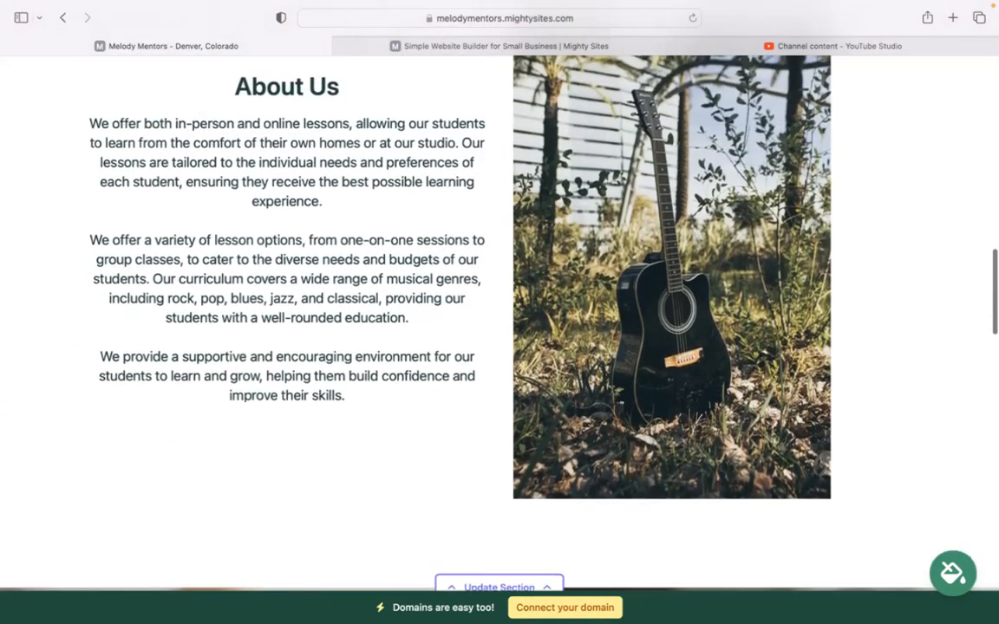
pyautogui.scroll(7, 500, 347)
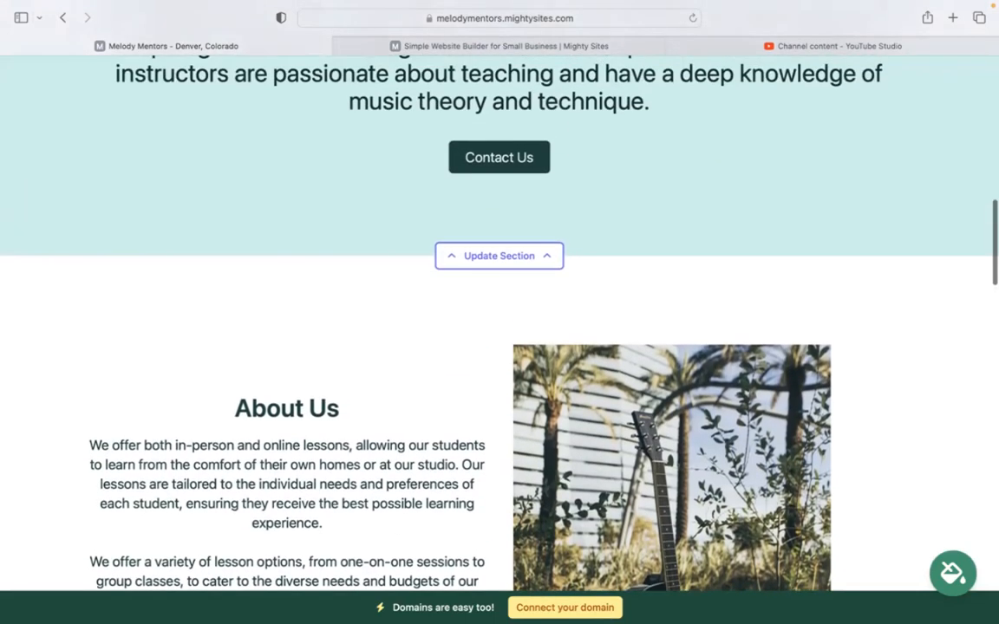
pyautogui.scroll(10, 500, 346)
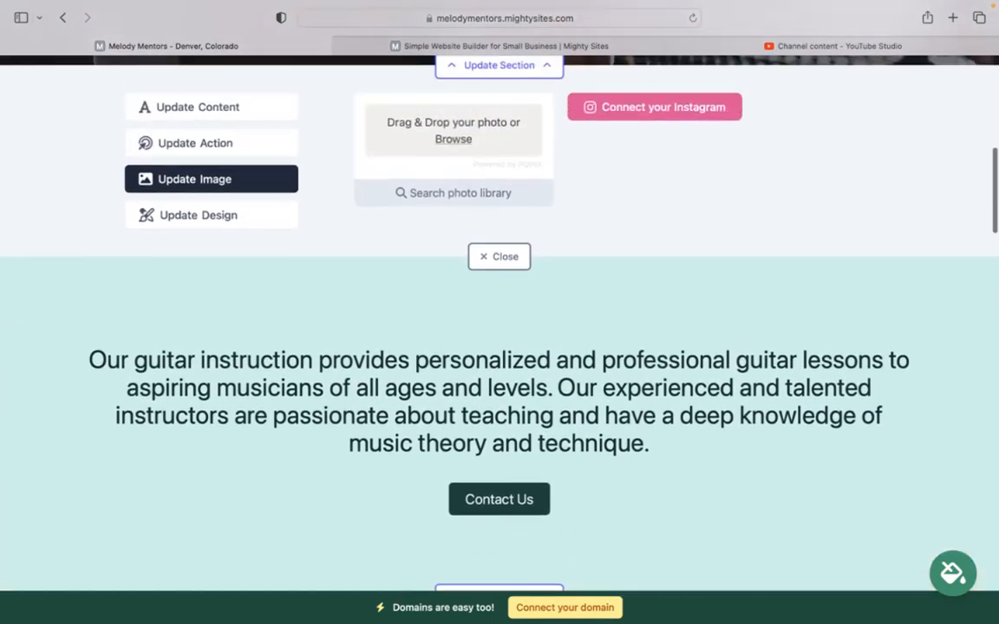
pyautogui.scroll(9, 500, 347)
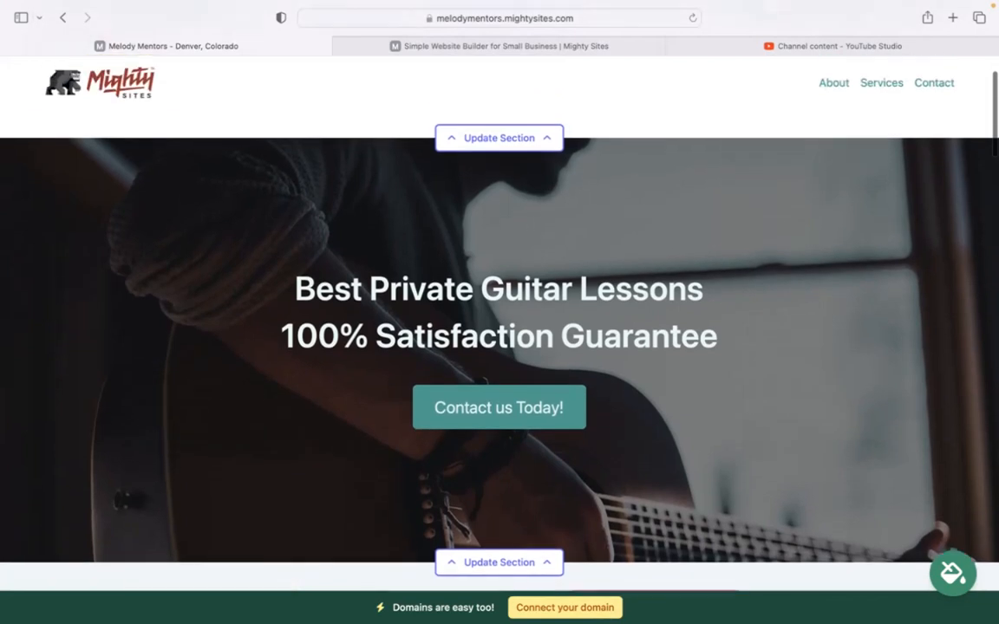